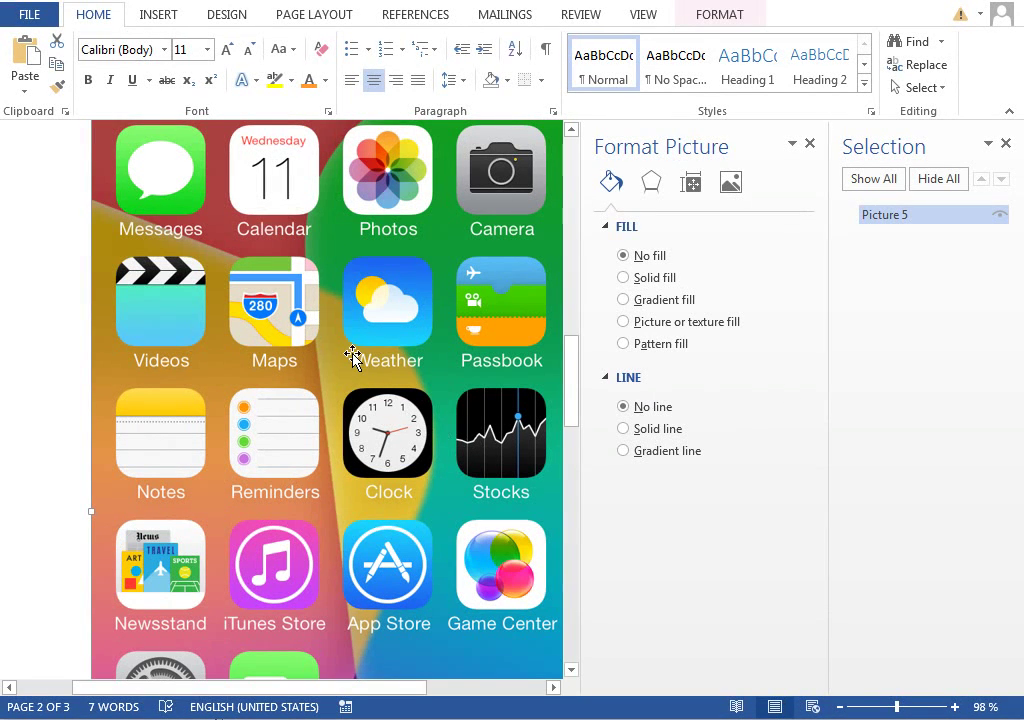
Paste the copied black rounded rectangle and place it over the Reminders icon in the picture
key("ctrl+v")
left_click_drag(151, 298, 323, 599)
left_click(938, 708)
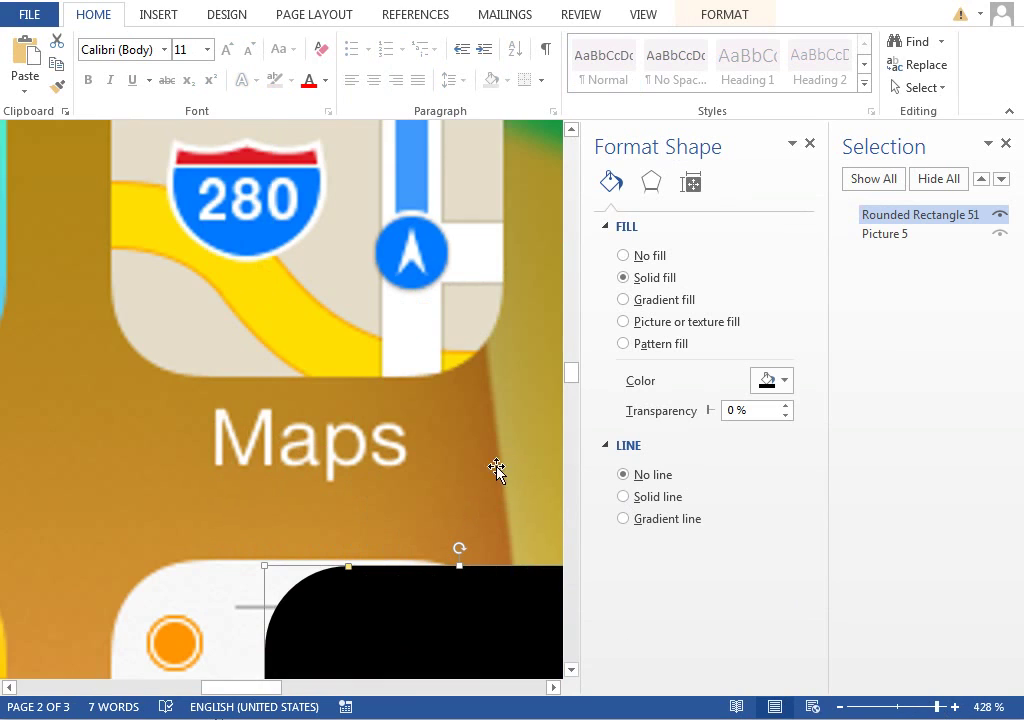
left_click_drag(247, 689, 255, 689)
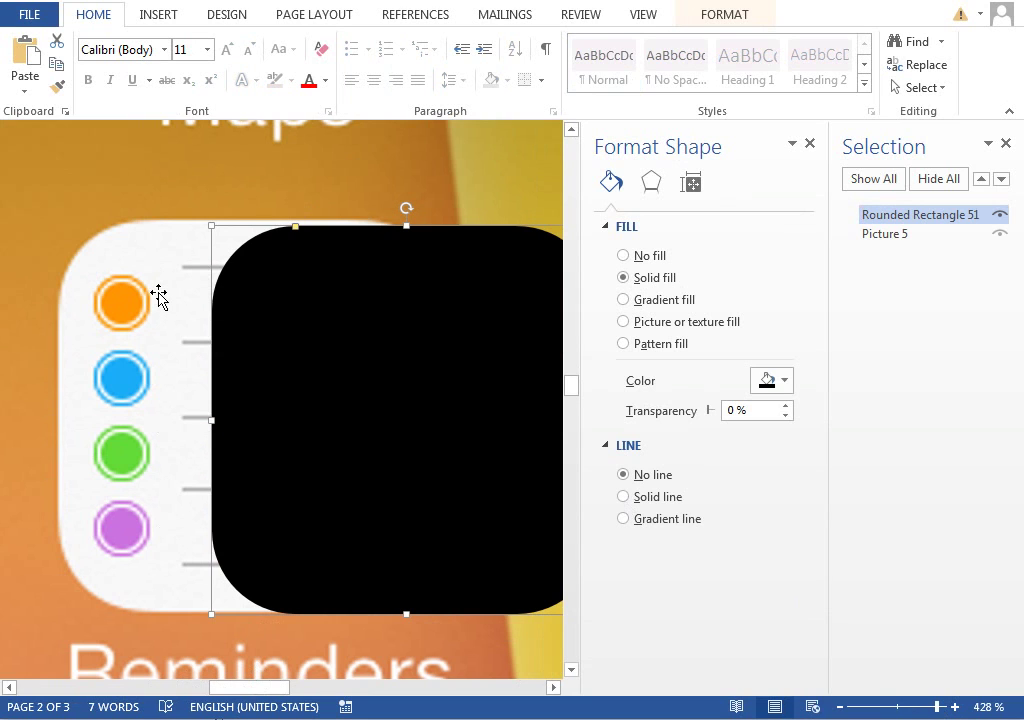
Fill the rounded rectangle with white and nudge it up to line up with the top edge of the Reminders icon
left_click(722, 14)
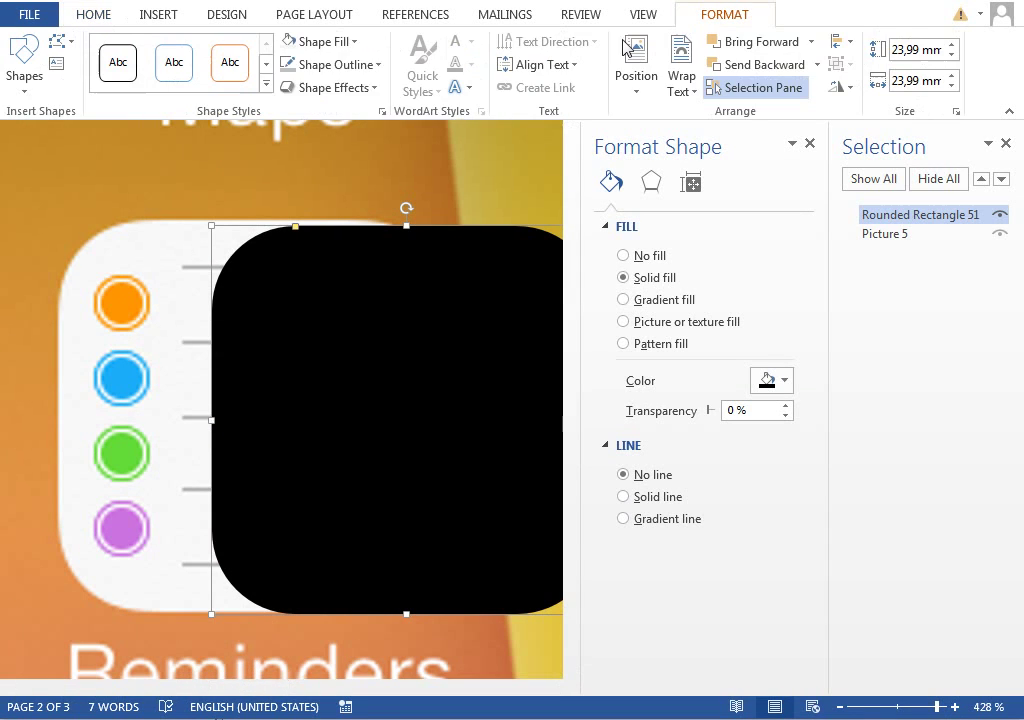
left_click(318, 42)
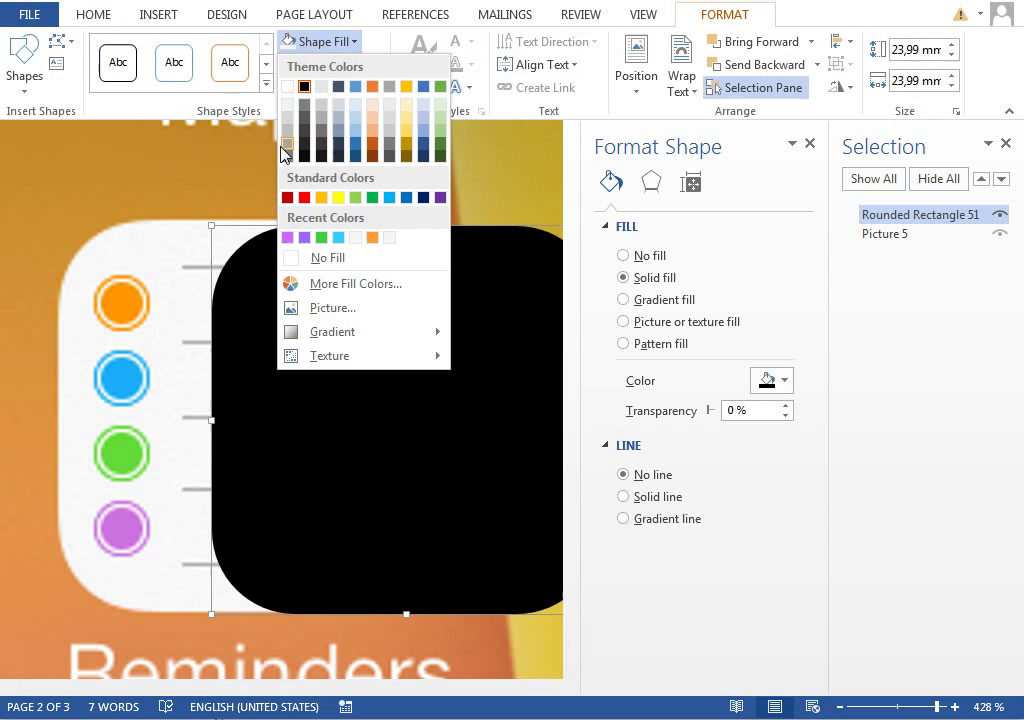
left_click(287, 88)
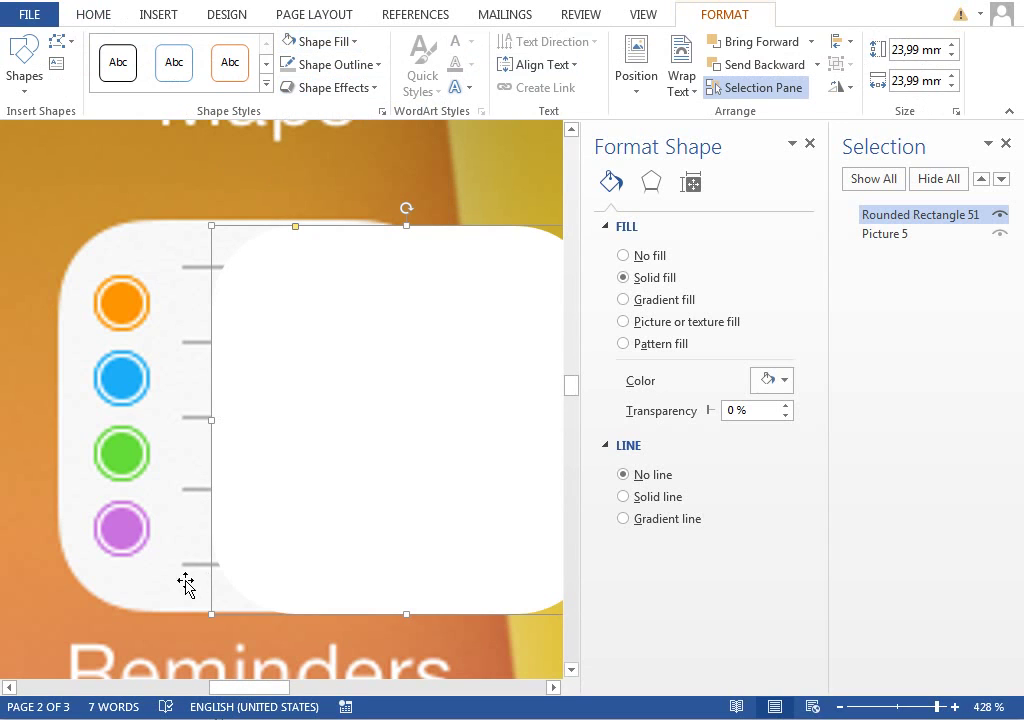
key("Up")
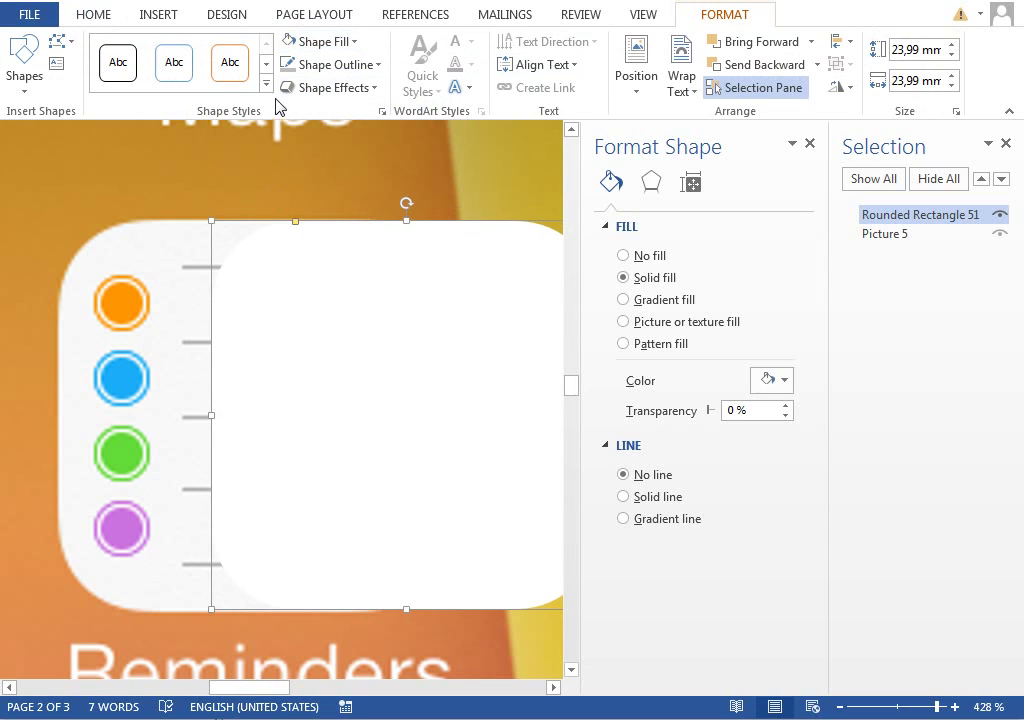
Fill the rounded rectangle with custom light grey RGB 247, 247, 247 and move it beside the Reminders icon
left_click(316, 41)
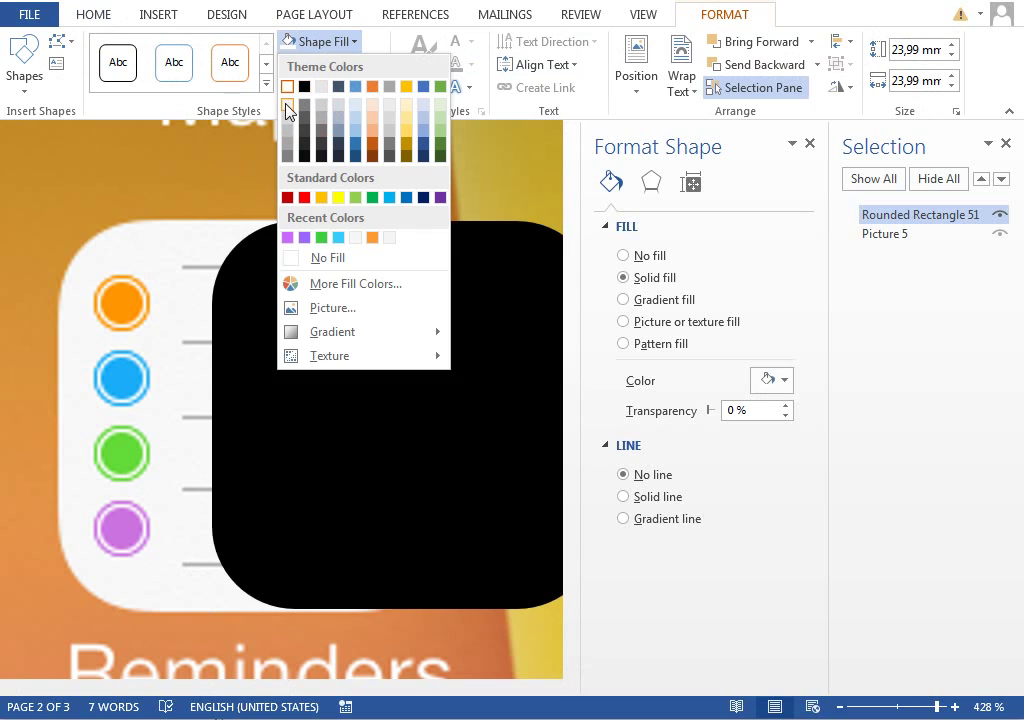
left_click(289, 111)
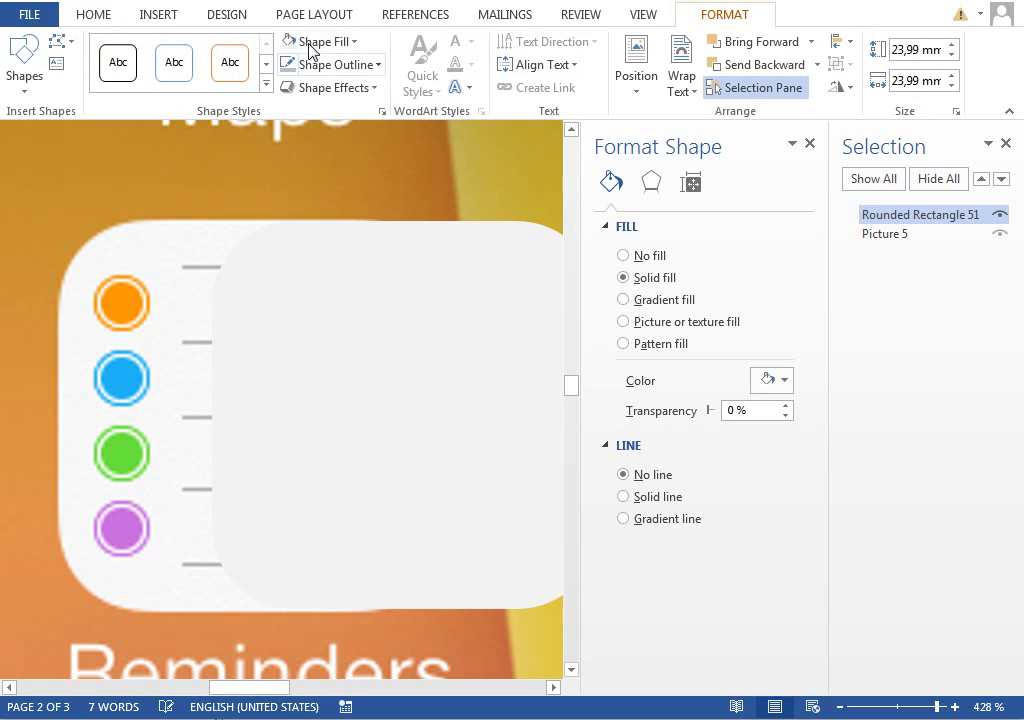
left_click(316, 41)
left_click(356, 284)
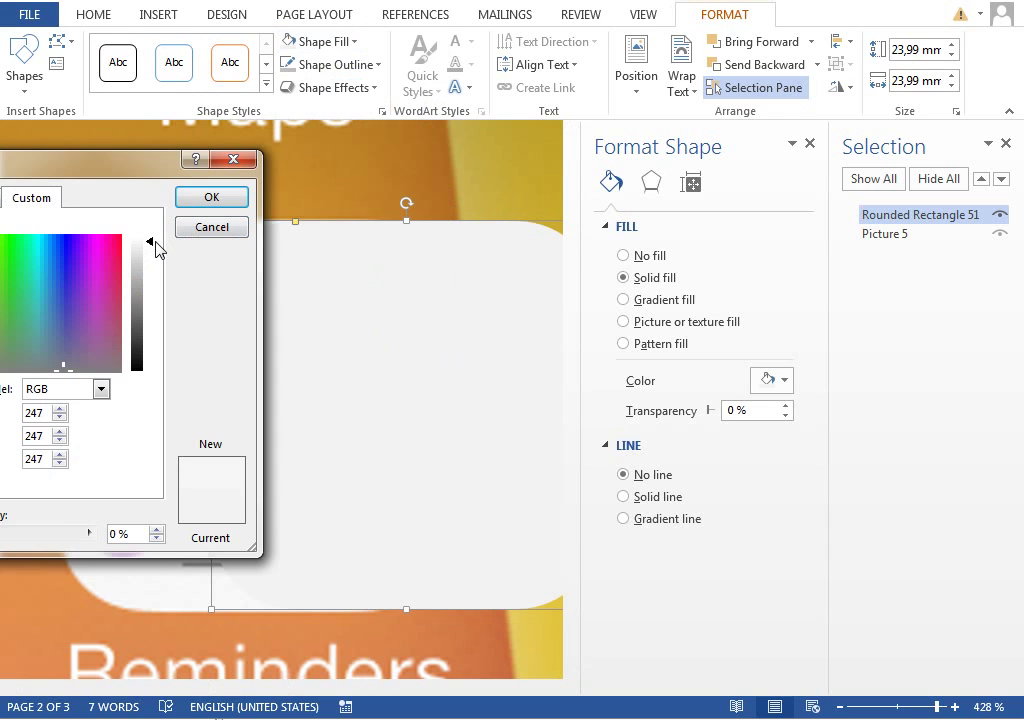
left_click(212, 198)
left_click_drag(322, 359, 549, 409)
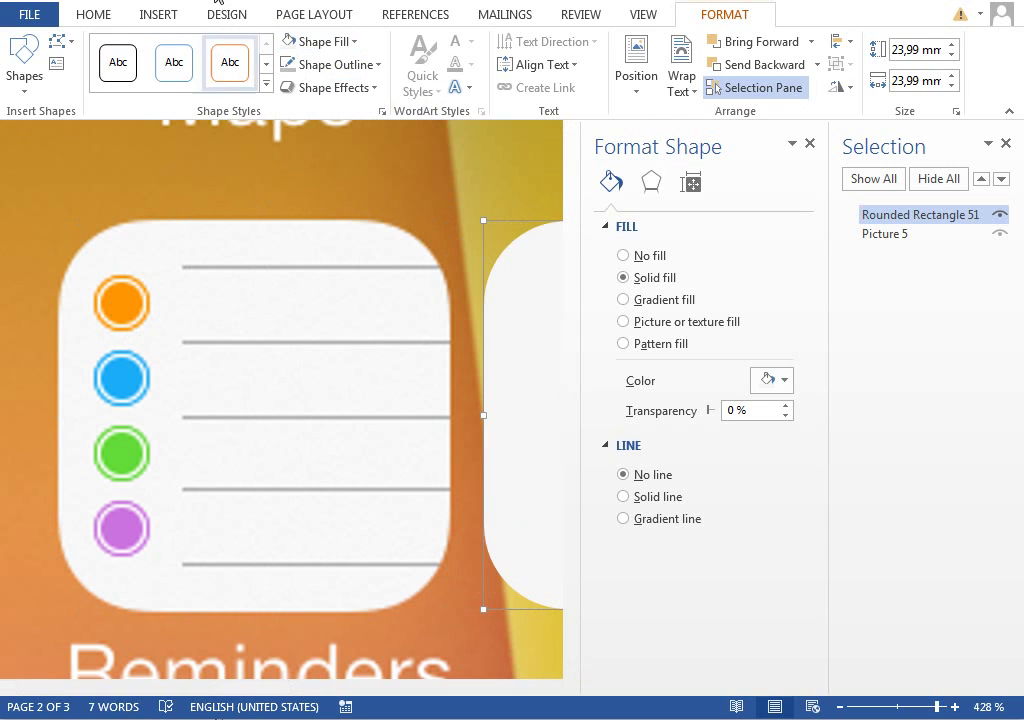
Draw a text box about 11 mm wide and 8 mm high across the top edge of the Reminders icon
left_click(168, 22)
left_click(272, 80)
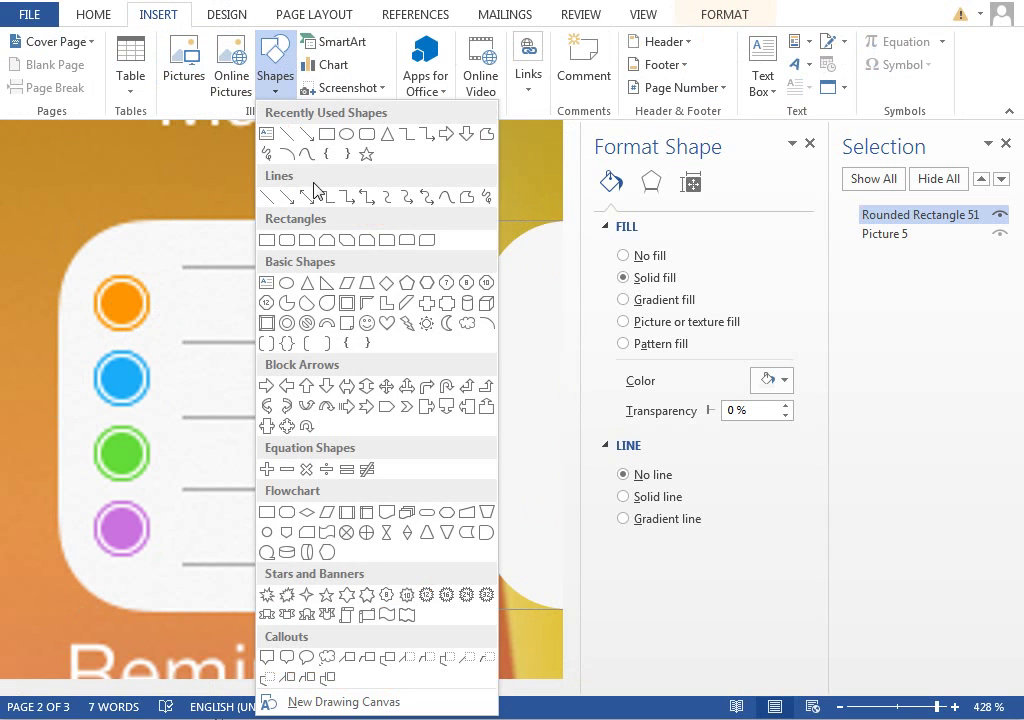
left_click(268, 134)
left_click_drag(183, 190, 363, 322)
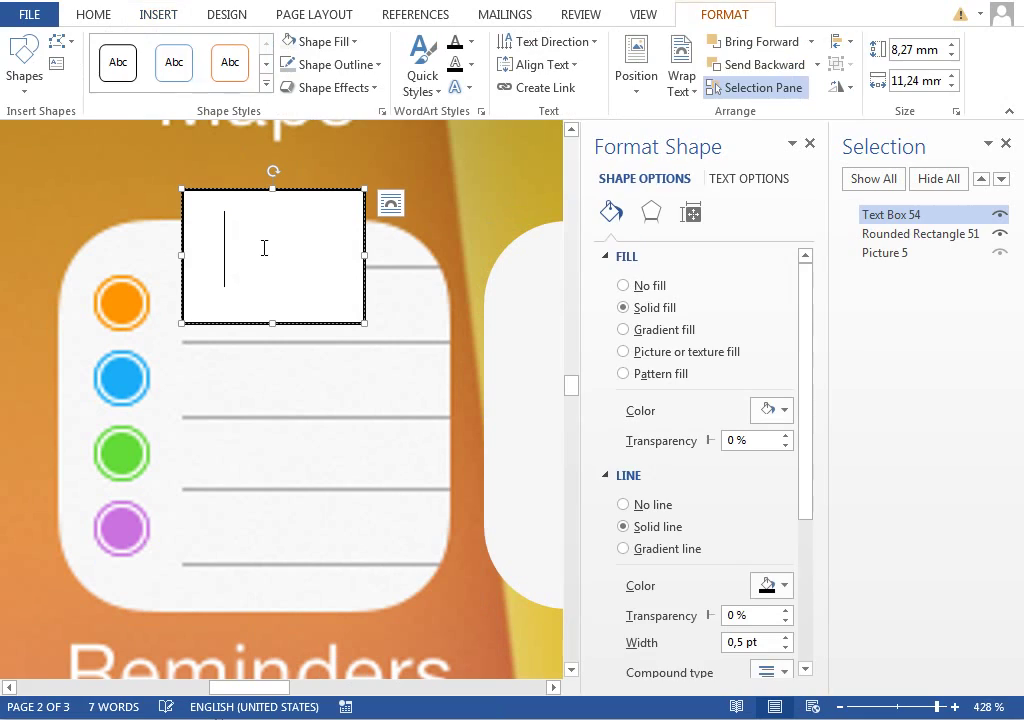
Insert the Fisheye symbol (25C9) from Segoe UI Symbol in the text box, and delete the text box
left_click(162, 24)
left_click(903, 64)
left_click(898, 213)
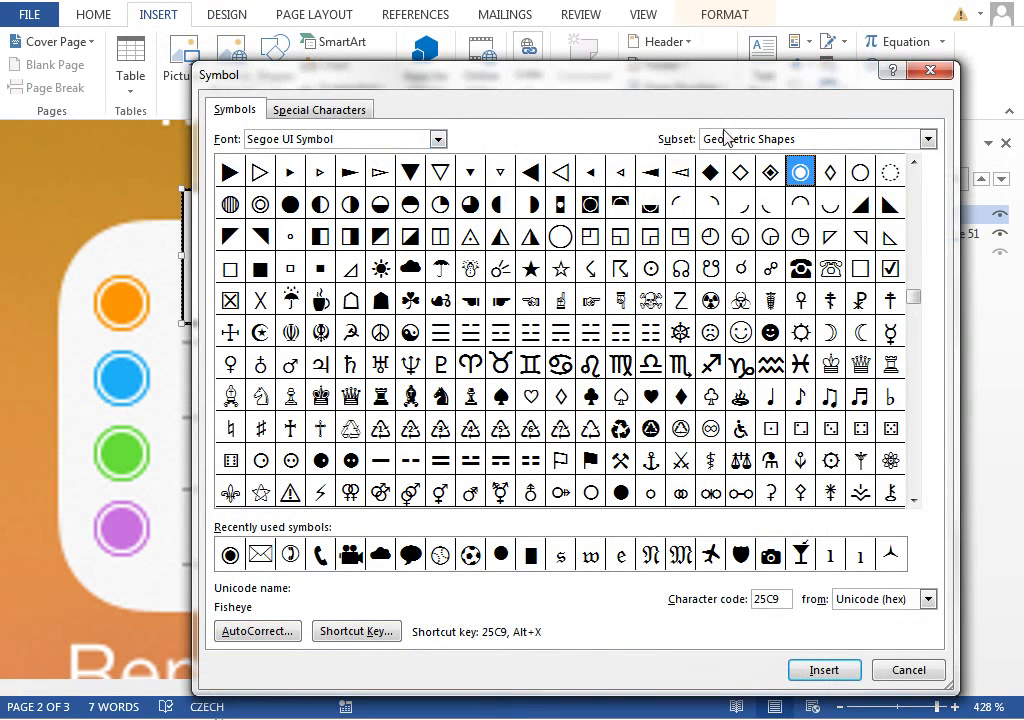
double_click(800, 175)
left_click(907, 669)
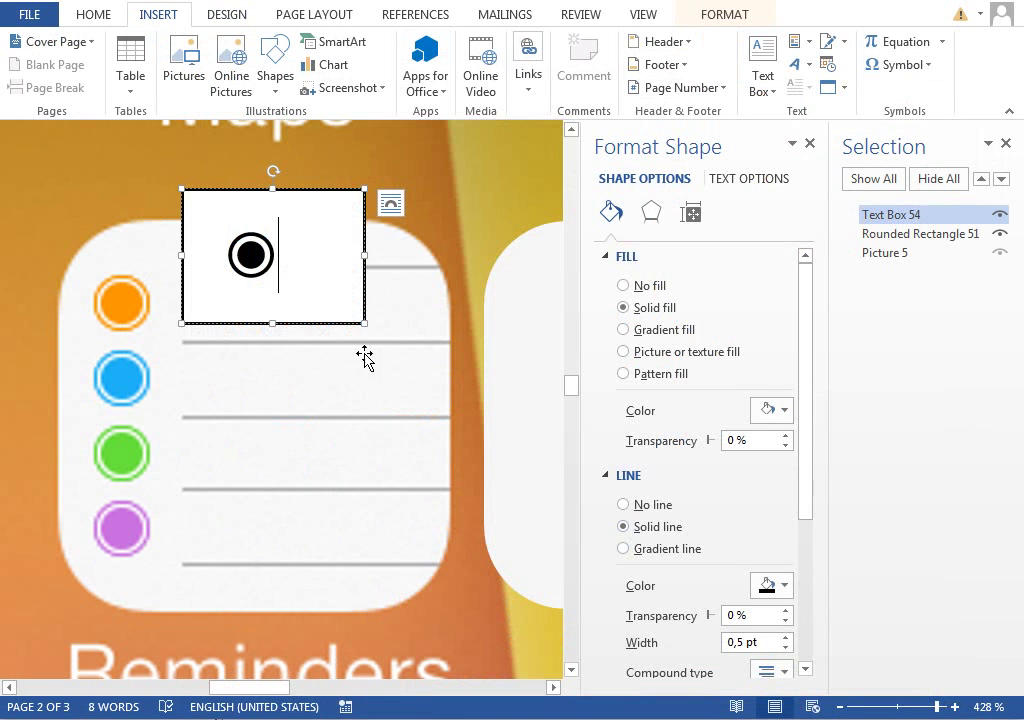
left_click(309, 196)
key("Delete")
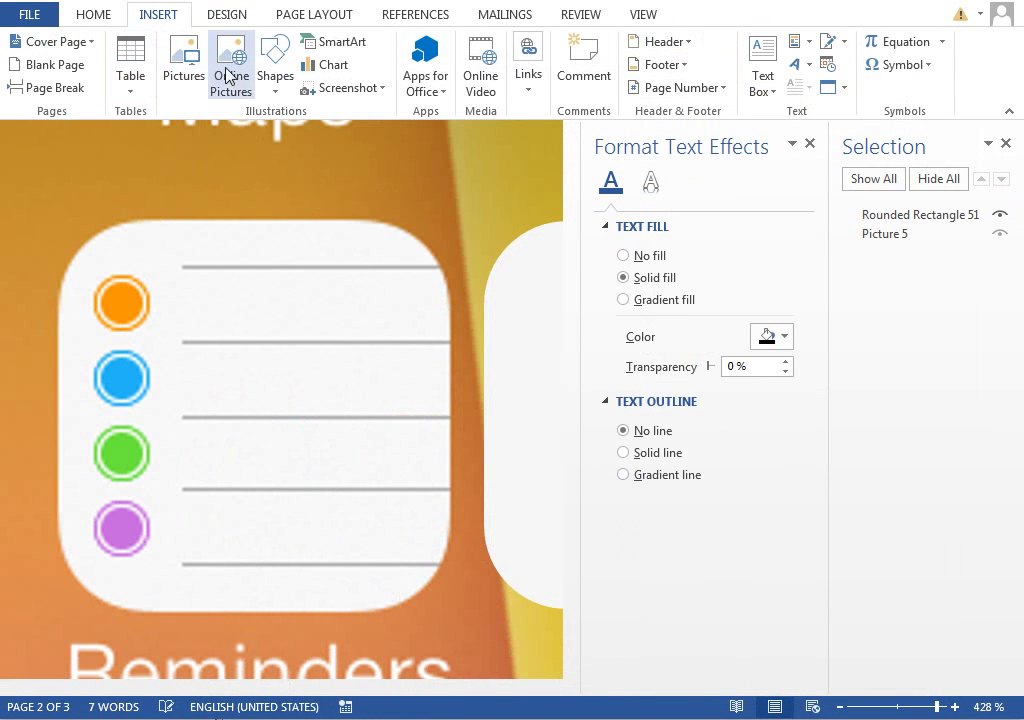
Draw a circle about 3.5 mm in diameter beside the orange bullet of the Reminders icon
left_click(268, 100)
left_click(347, 136)
left_click_drag(172, 273, 228, 328)
Set the circle's outline to a light orange from the standard palette and apply the same orange as its fill
scroll(679, 325, "down", 3)
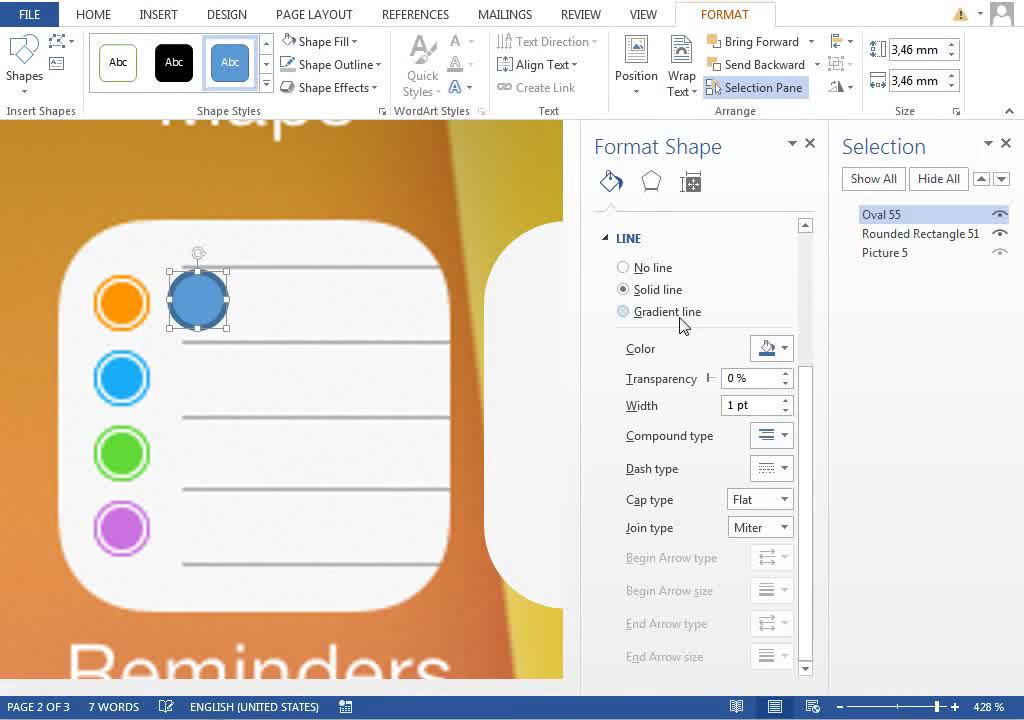
left_click(782, 350)
left_click(804, 564)
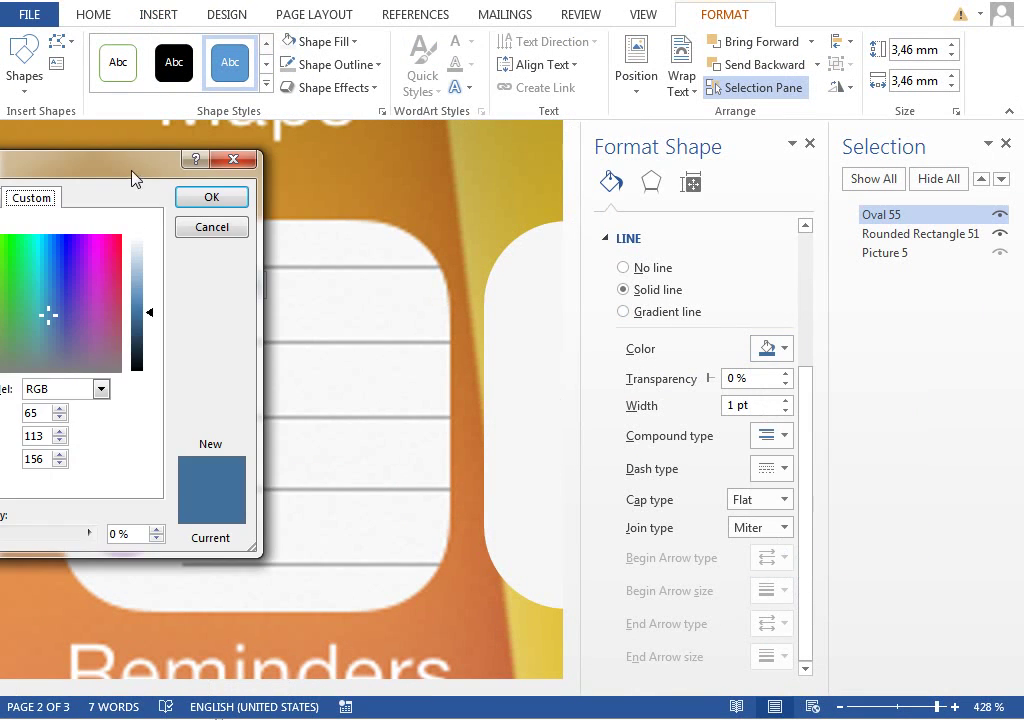
left_click_drag(131, 172, 443, 208)
left_click(281, 234)
left_click(351, 400)
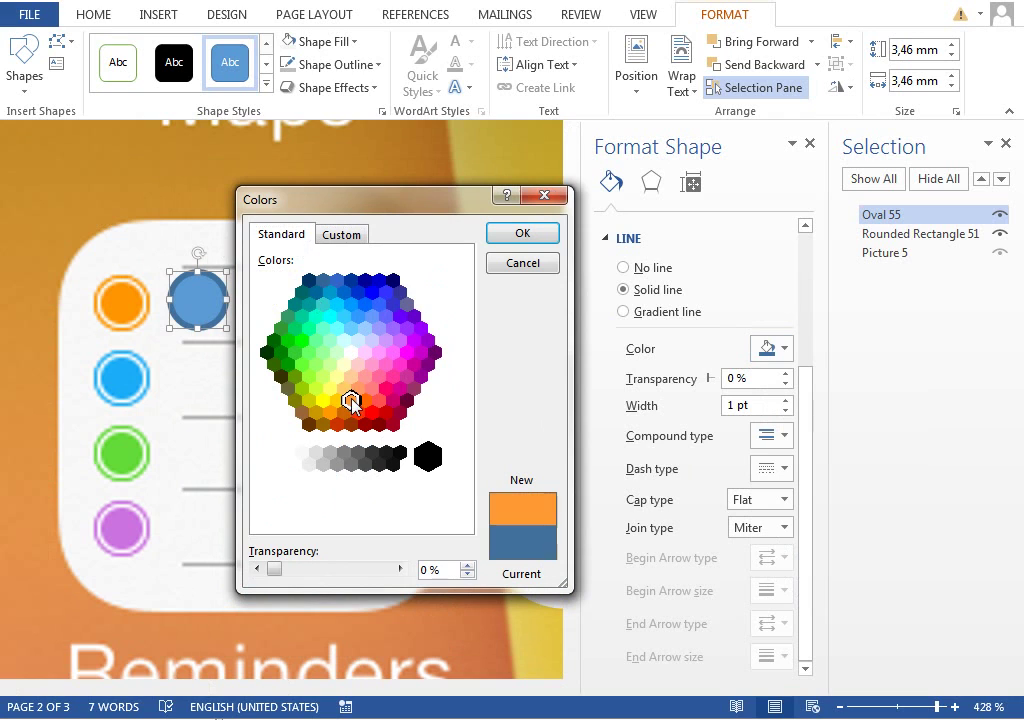
left_click(515, 234)
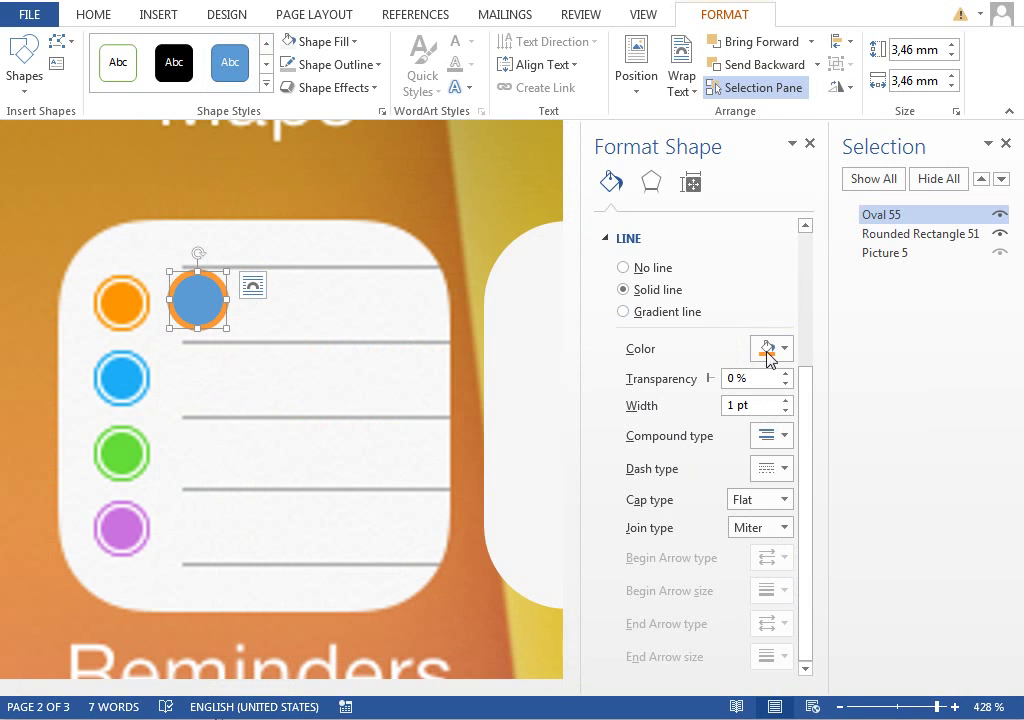
scroll(806, 424, "up", 3)
left_click(777, 349)
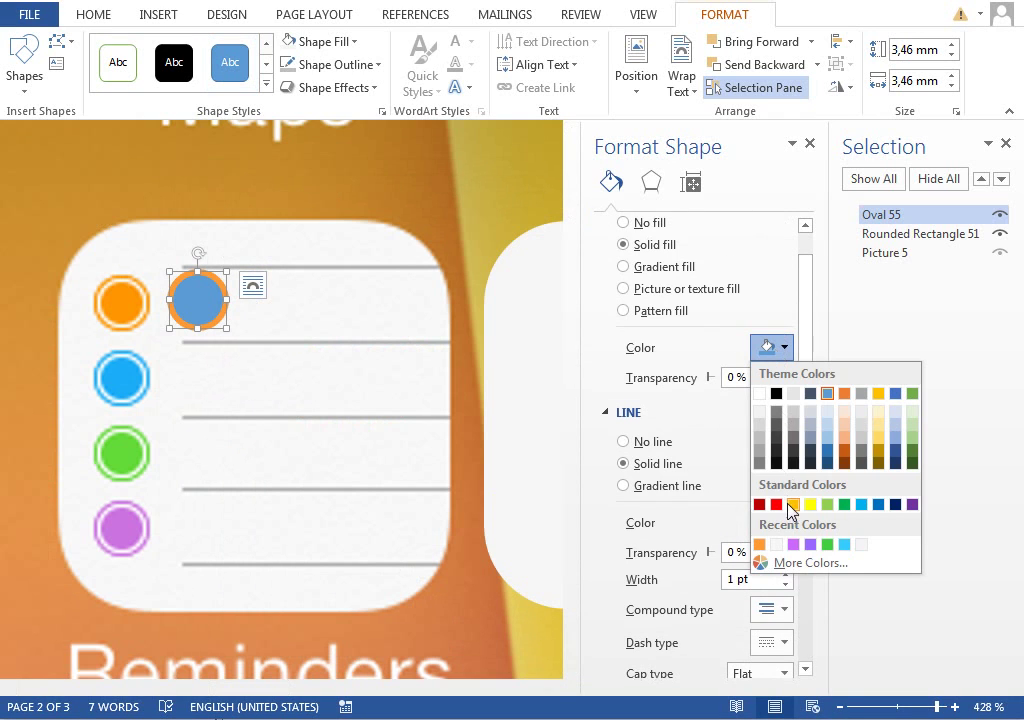
left_click(759, 545)
Give the orange circle a black 3 pt outline with the double-line compound type
scroll(805, 420, "down", 3)
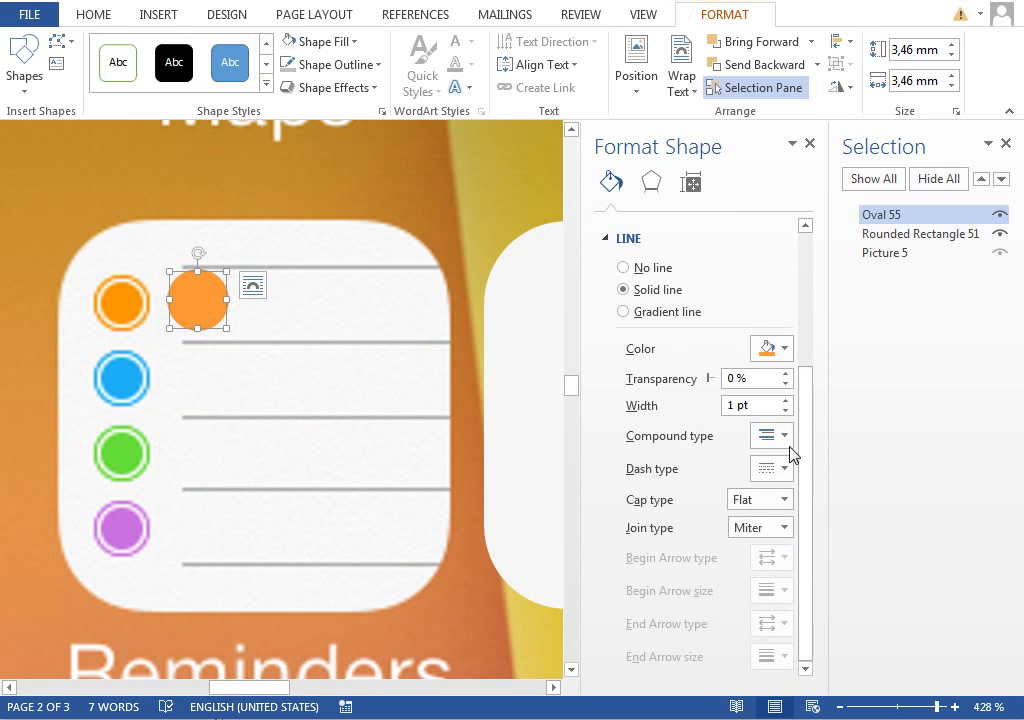
left_click(783, 349)
left_click(776, 394)
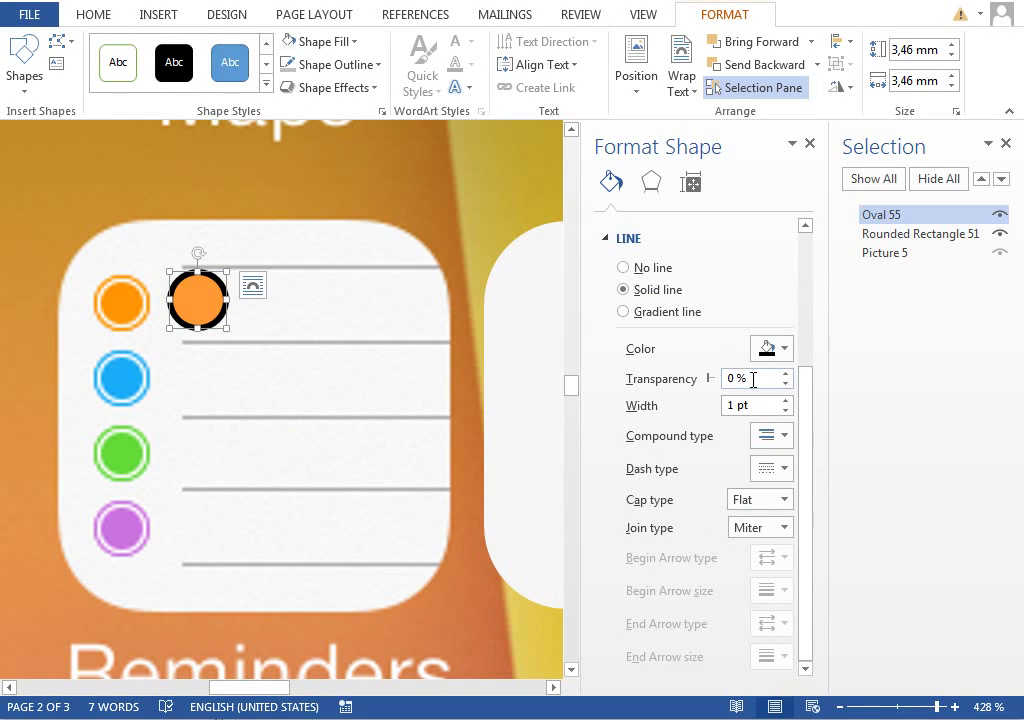
left_click(780, 438)
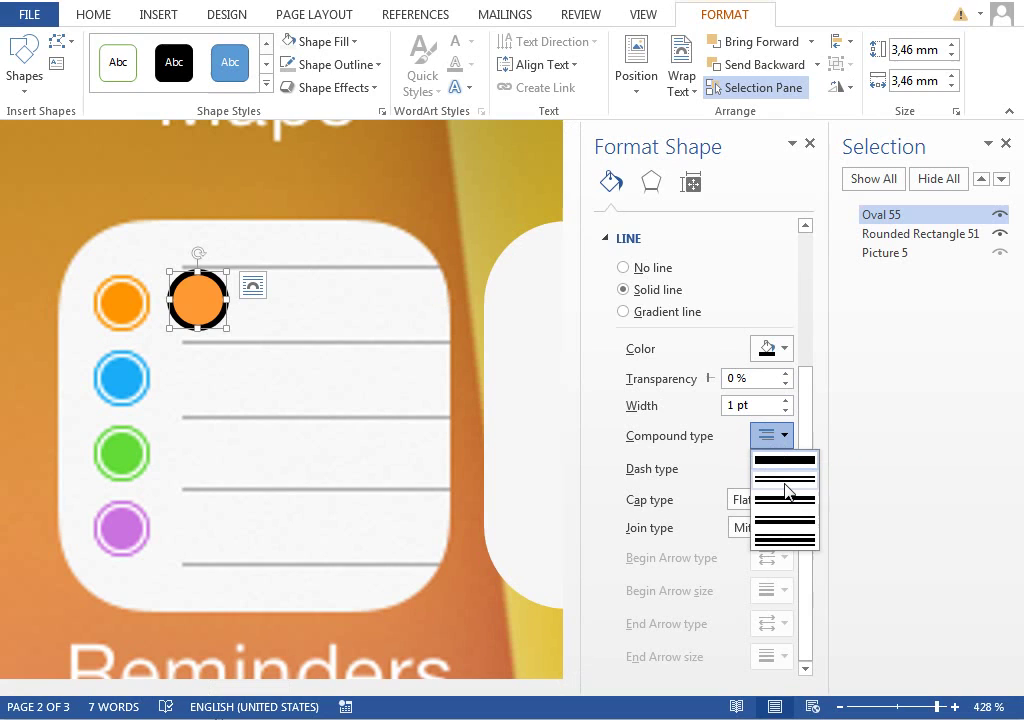
left_click(786, 490)
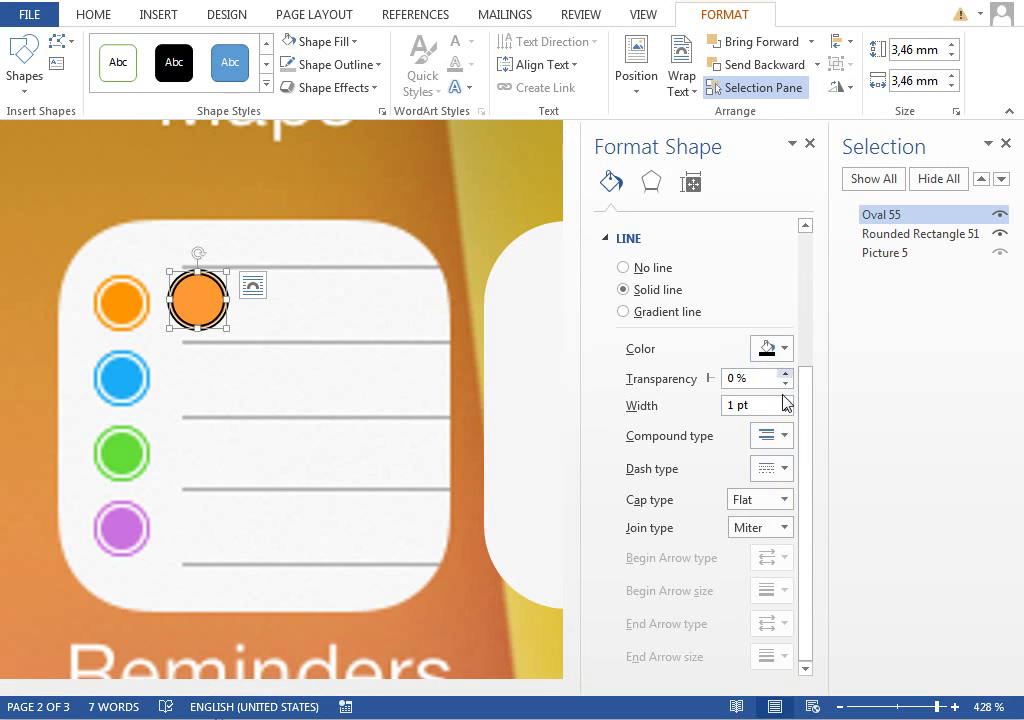
left_click(786, 400)
left_click(786, 400)
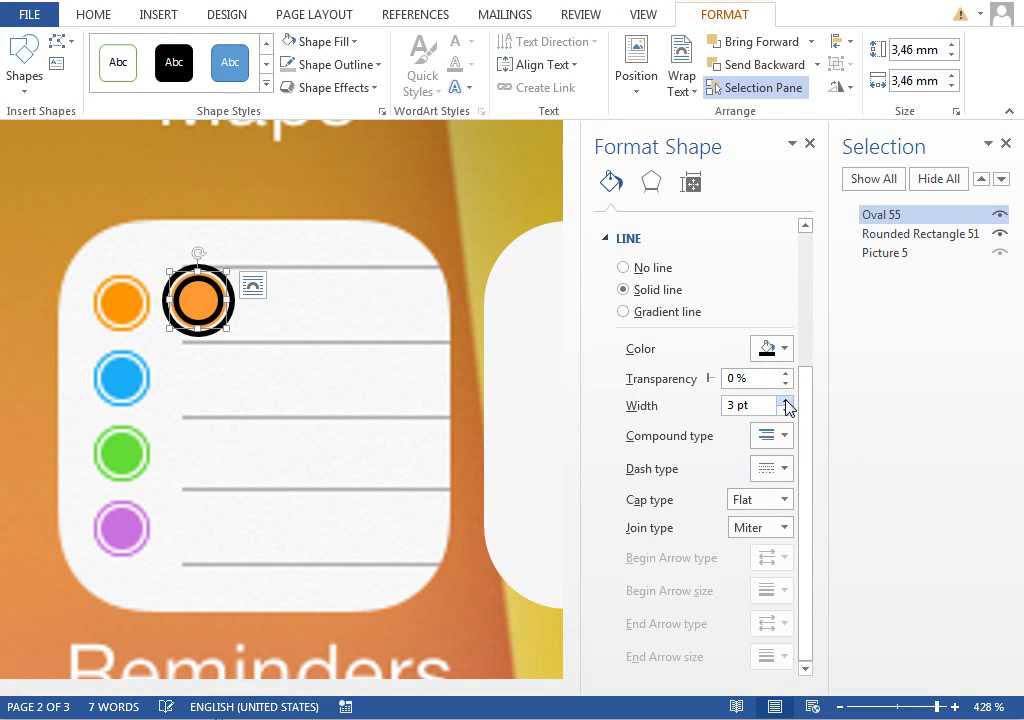
Change the circle's outline colour to white and its compound type to the thick-thin double line
left_click(777, 350)
left_click(759, 396)
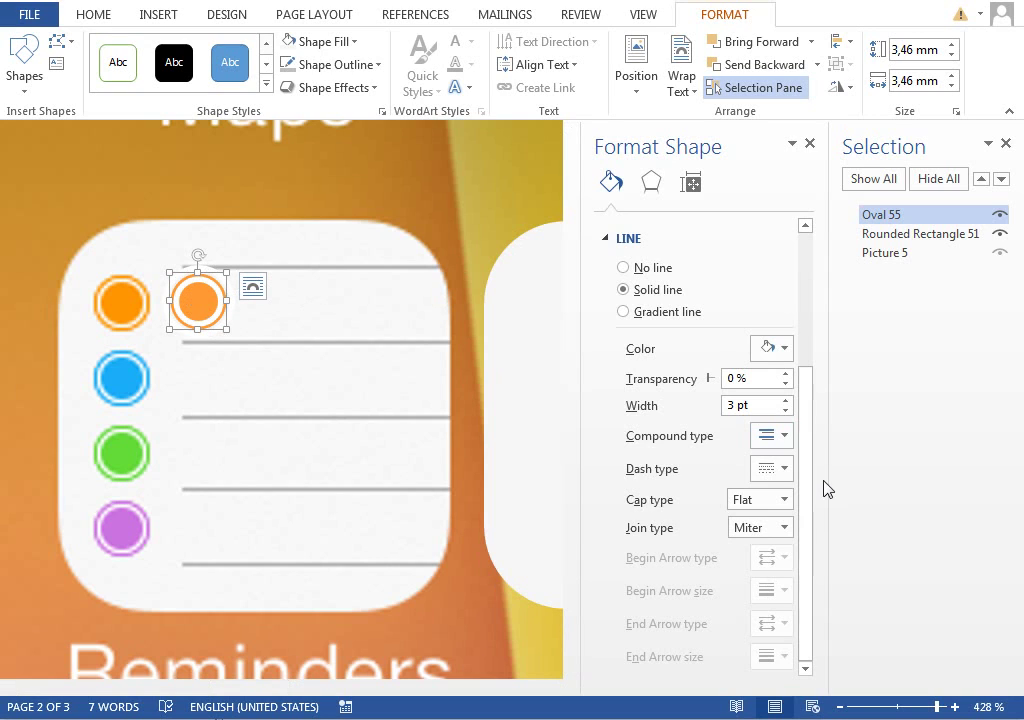
left_click(768, 436)
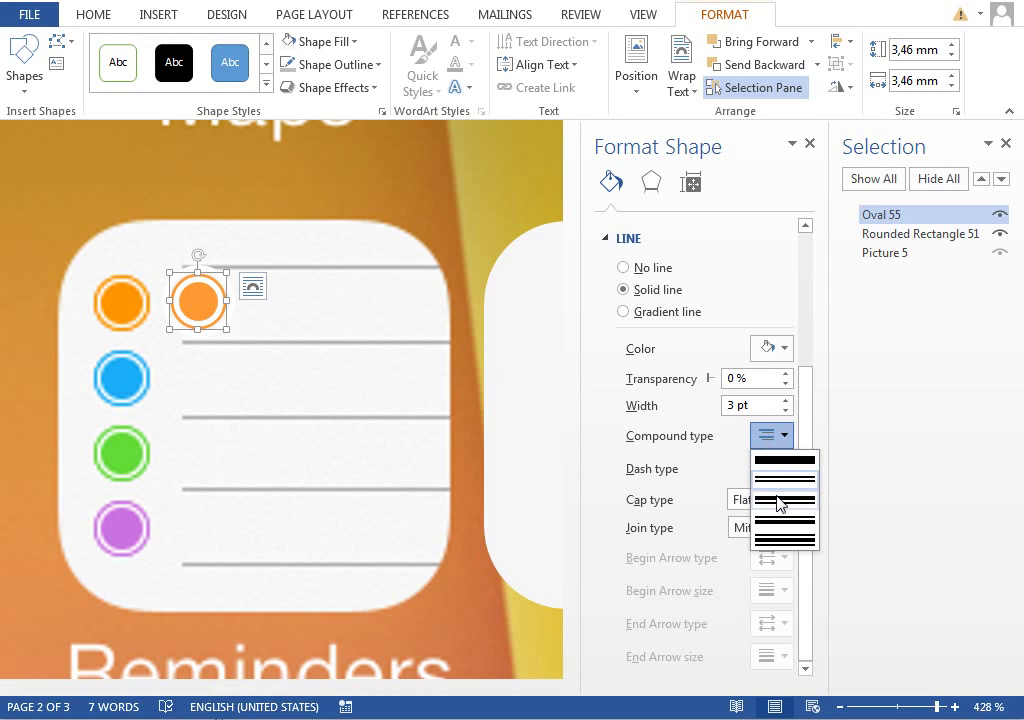
left_click(780, 500)
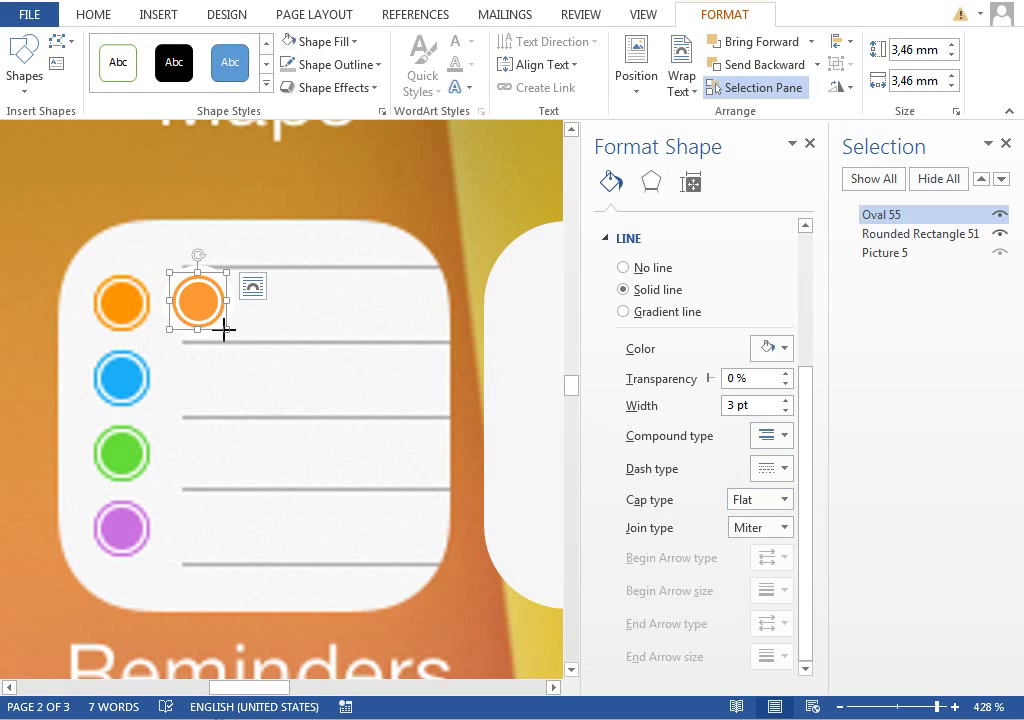
Enlarge the circle to about 3.9 mm in diameter and set its outline to the recently used light grey
left_click_drag(225, 328, 230, 333)
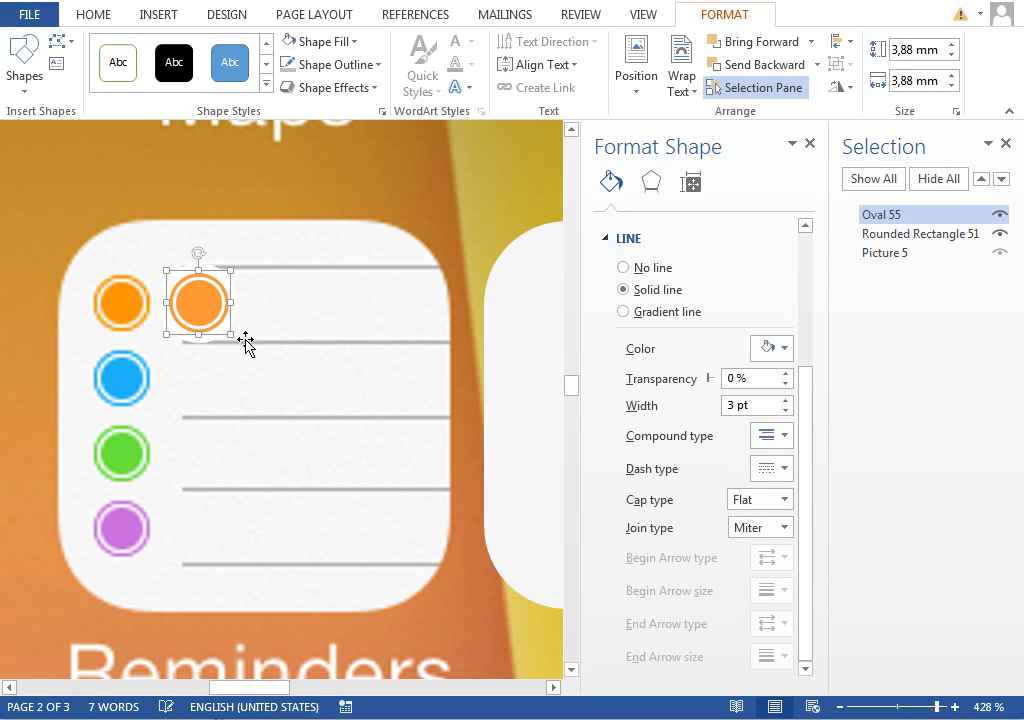
left_click(779, 349)
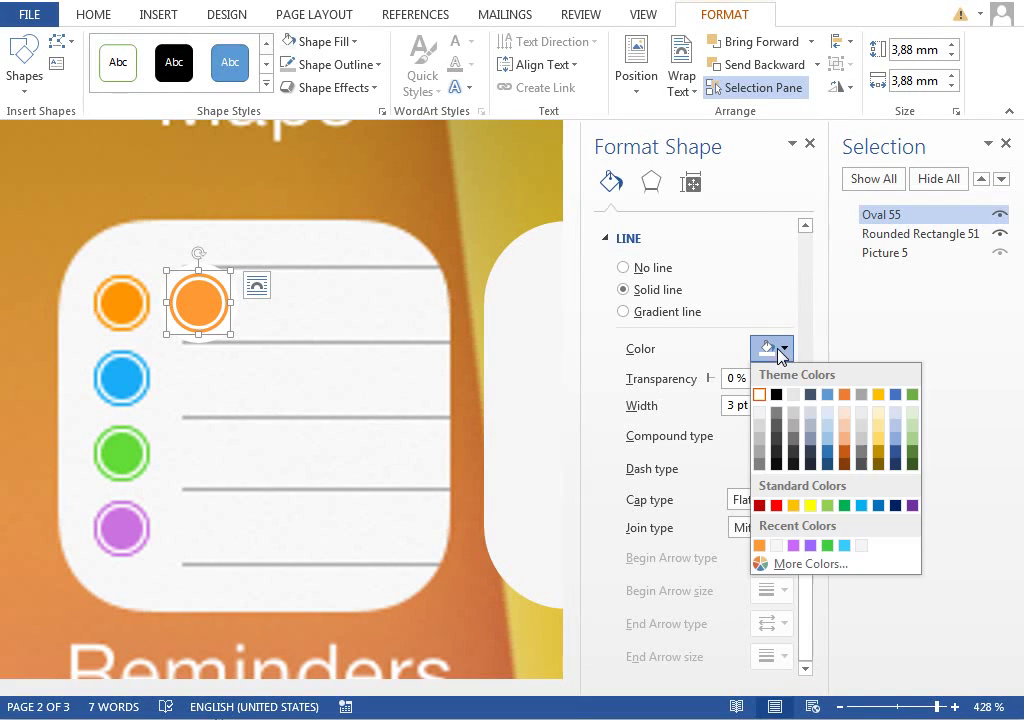
left_click(777, 546)
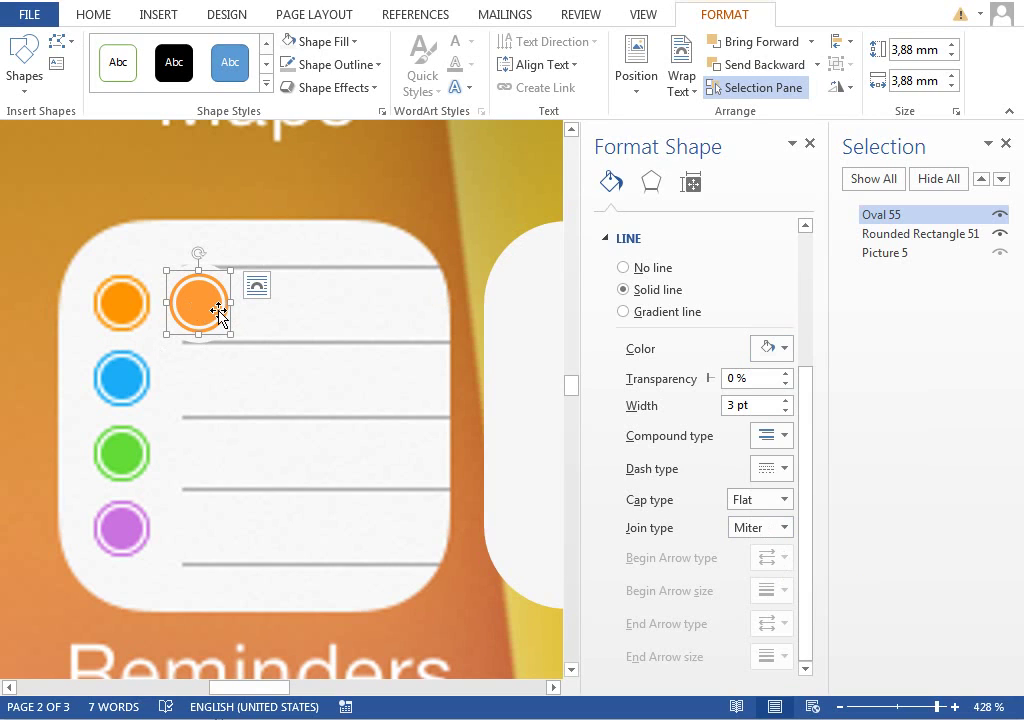
Copy the orange circle to beside the icon's blue bullet and fill the copy with blue from the standard palette
left_click_drag(216, 310, 212, 380)
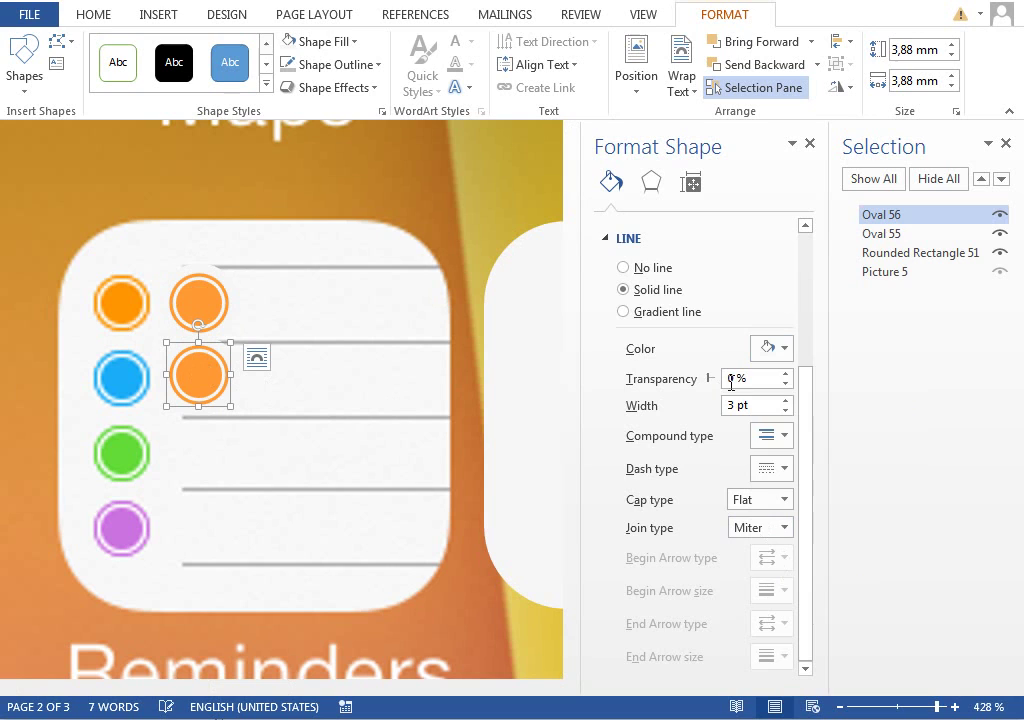
scroll(806, 398, "up", 3)
left_click(781, 330)
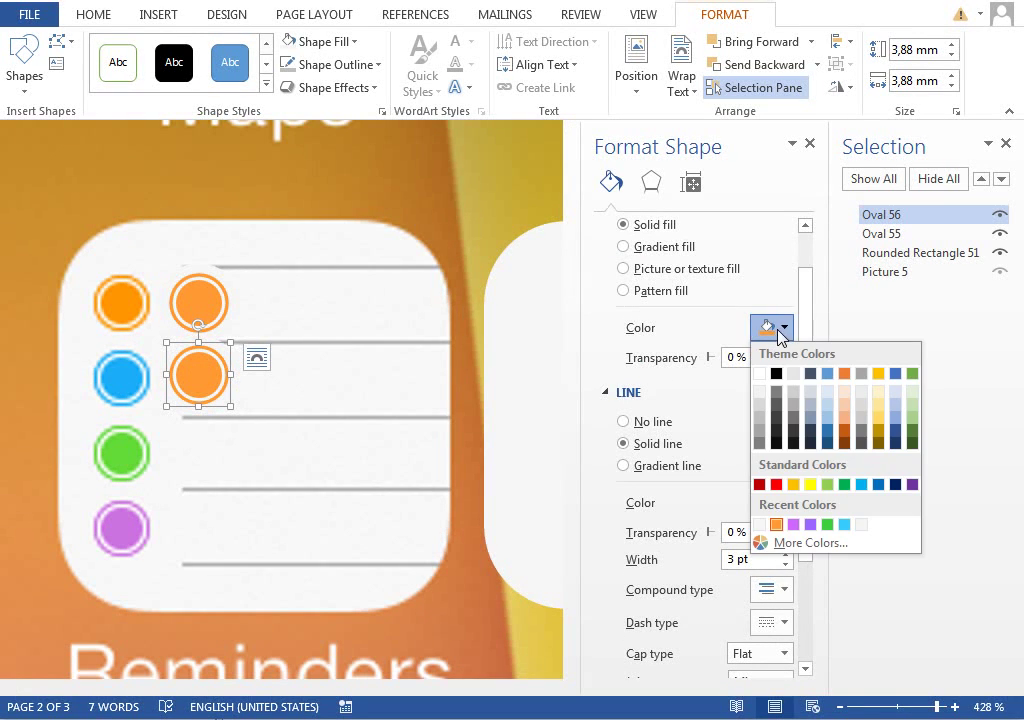
left_click(780, 544)
left_click(344, 316)
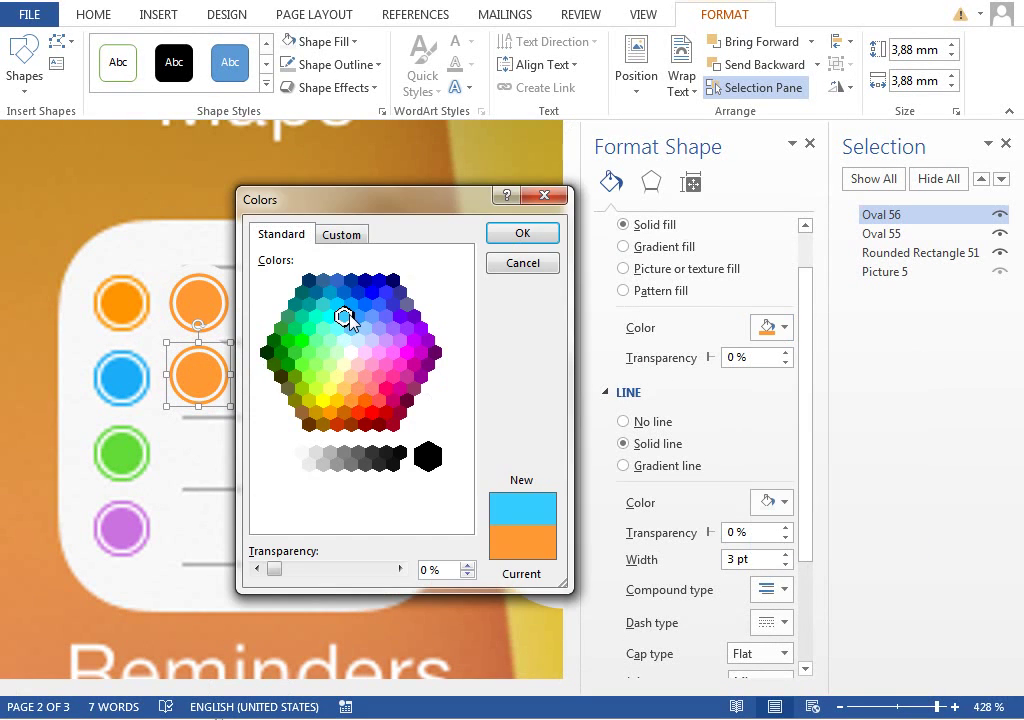
left_click(356, 316)
left_click(524, 236)
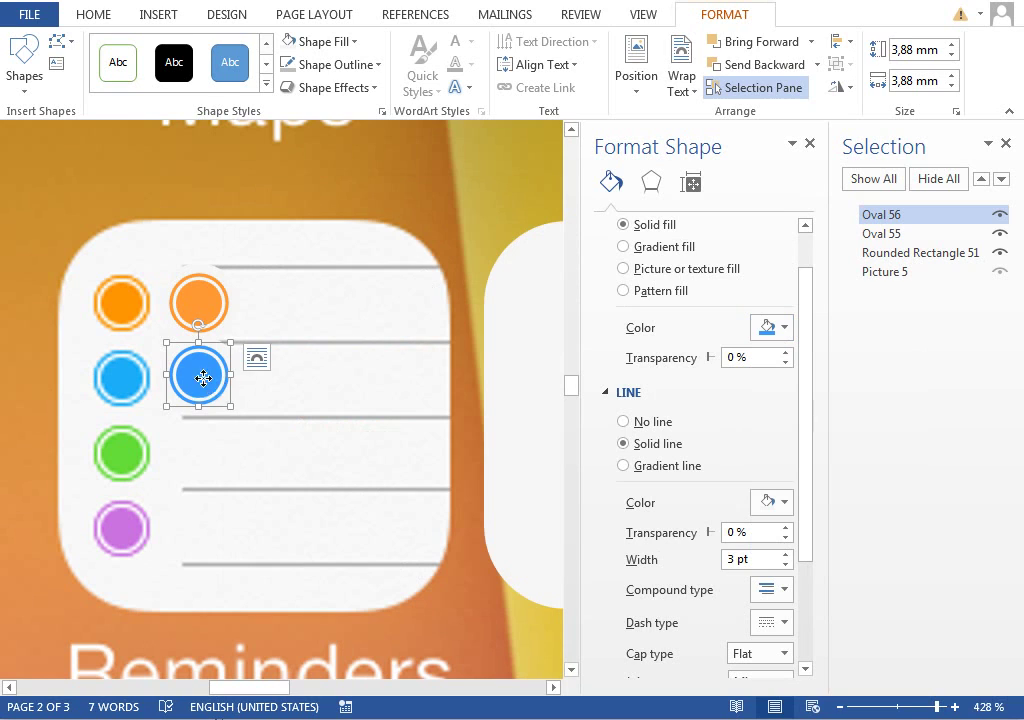
Copy the blue circle to beside the icon's green bullet and fill the copy with green from the standard palette
left_click_drag(203, 378, 201, 452)
left_click(781, 328)
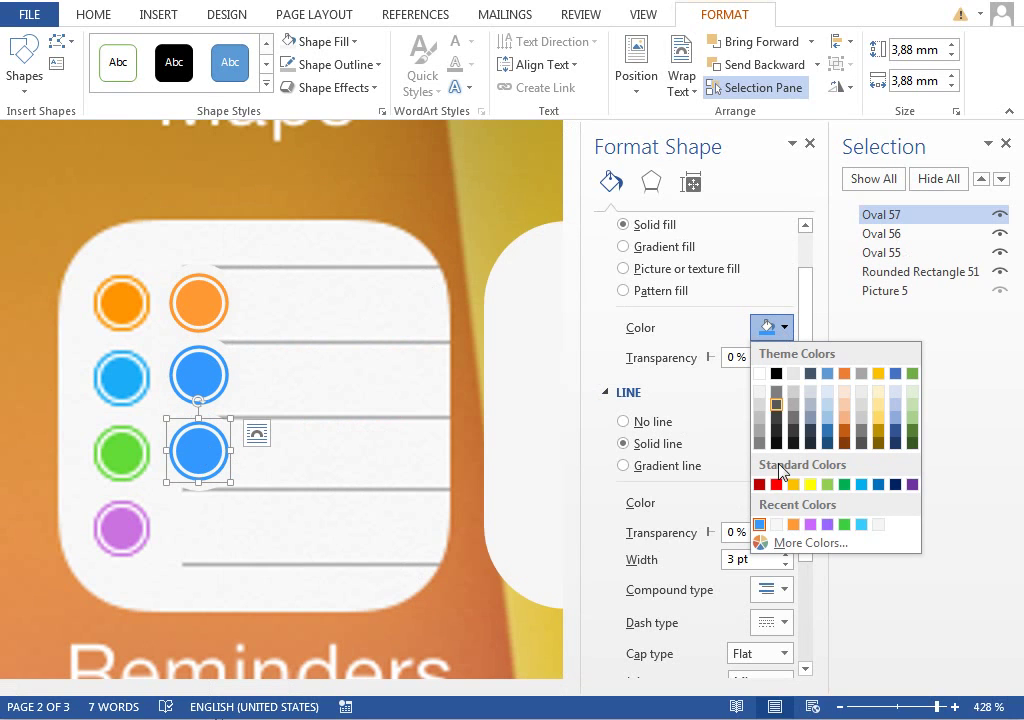
left_click(812, 545)
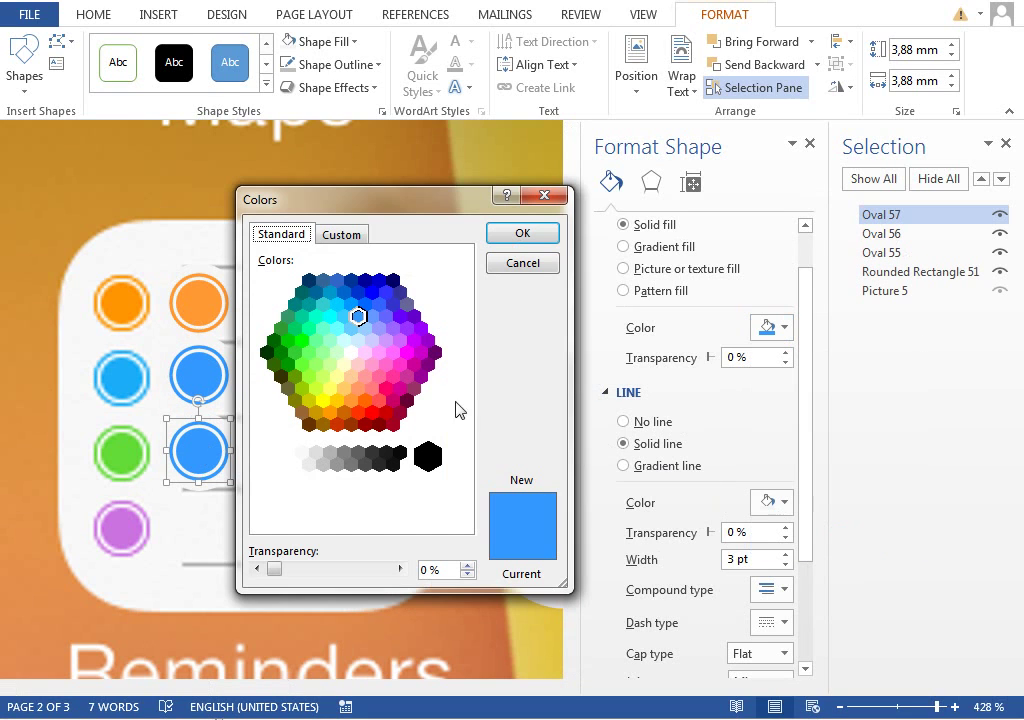
left_click(308, 352)
left_click(295, 352)
double_click(297, 356)
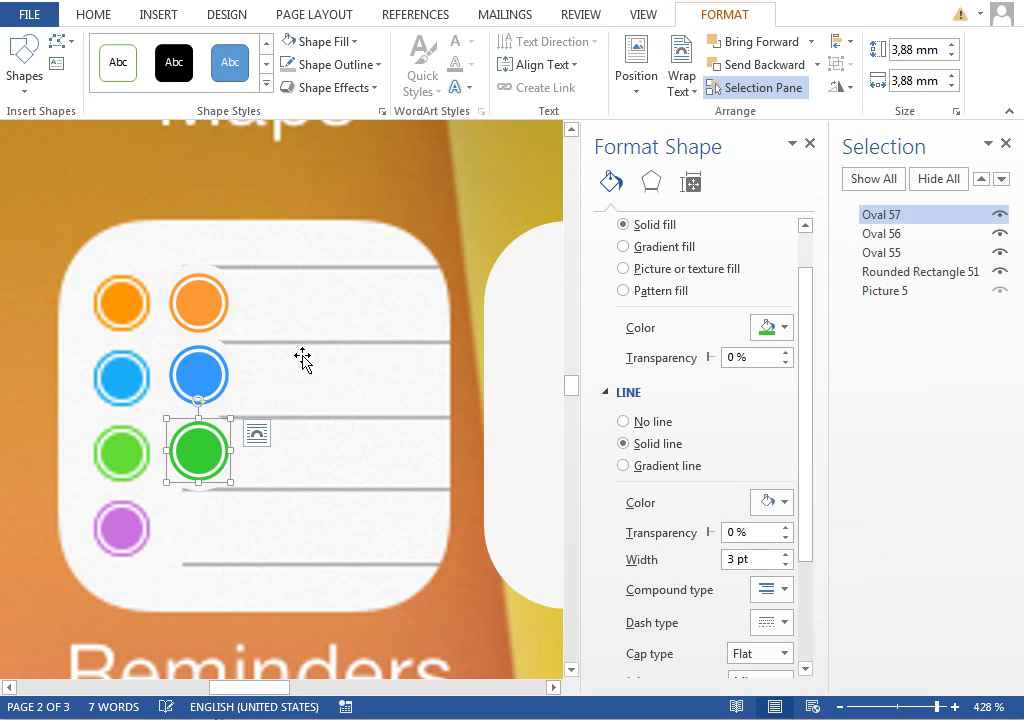
Copy the green circle to beside the icon's purple bullet and fill the copy with light purple from the standard palette
left_click_drag(202, 443, 202, 520)
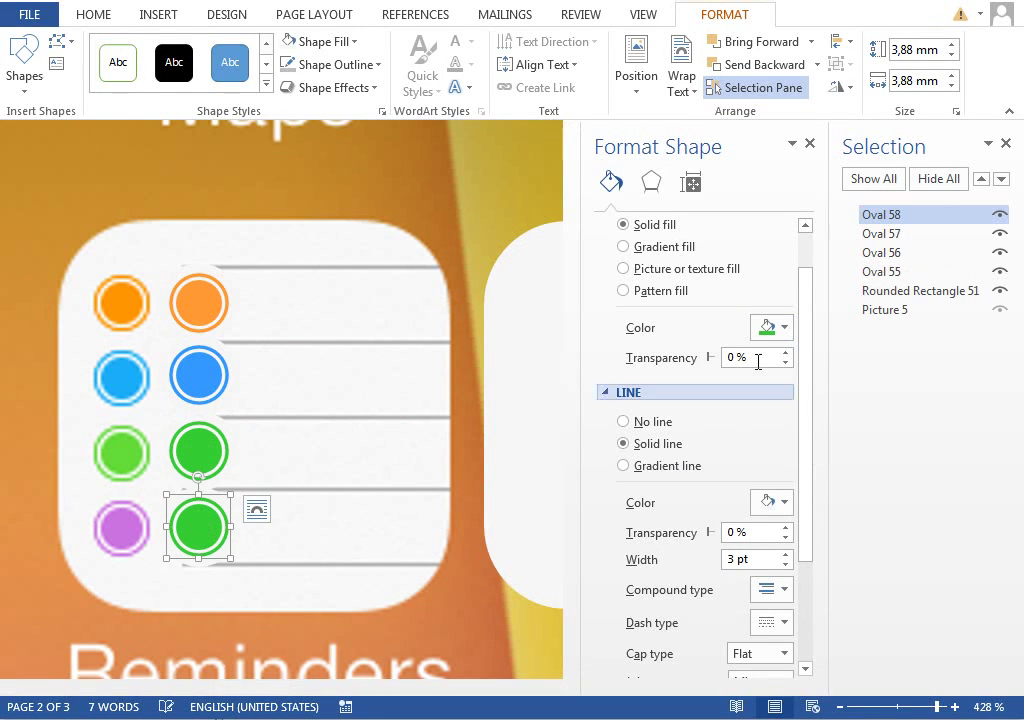
left_click(772, 327)
left_click(811, 543)
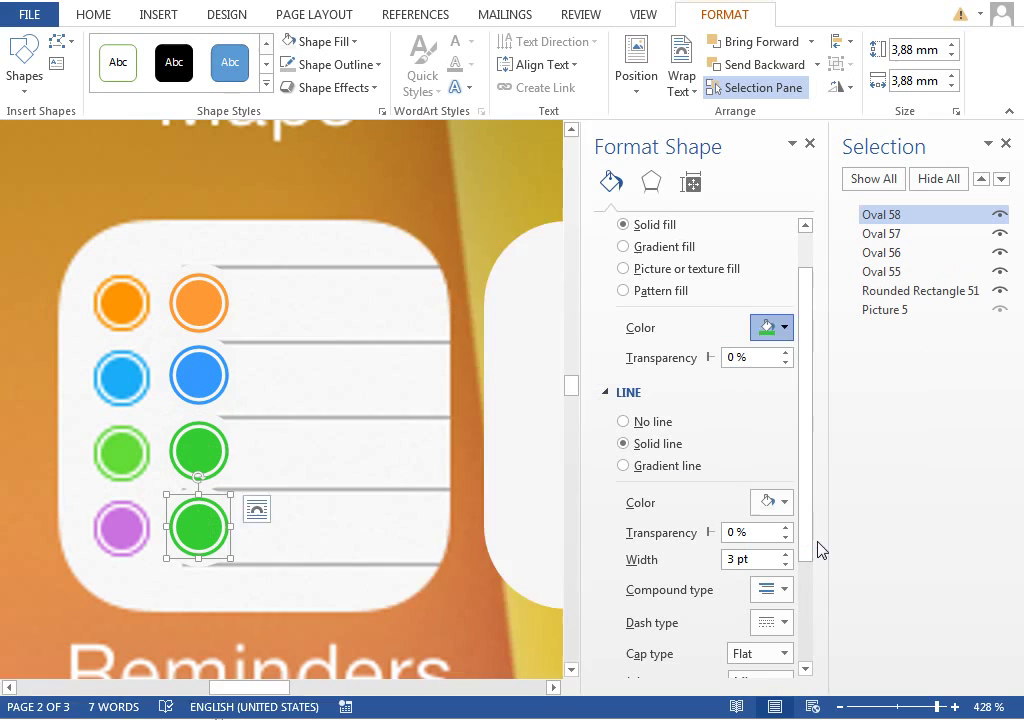
double_click(386, 336)
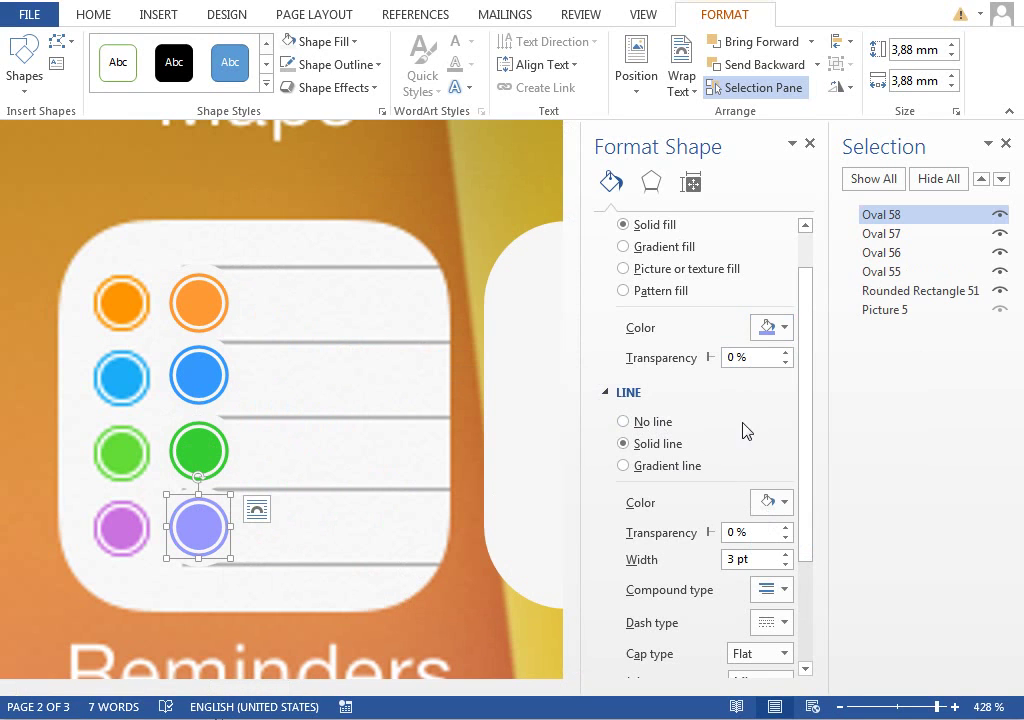
left_click(784, 330)
left_click(810, 543)
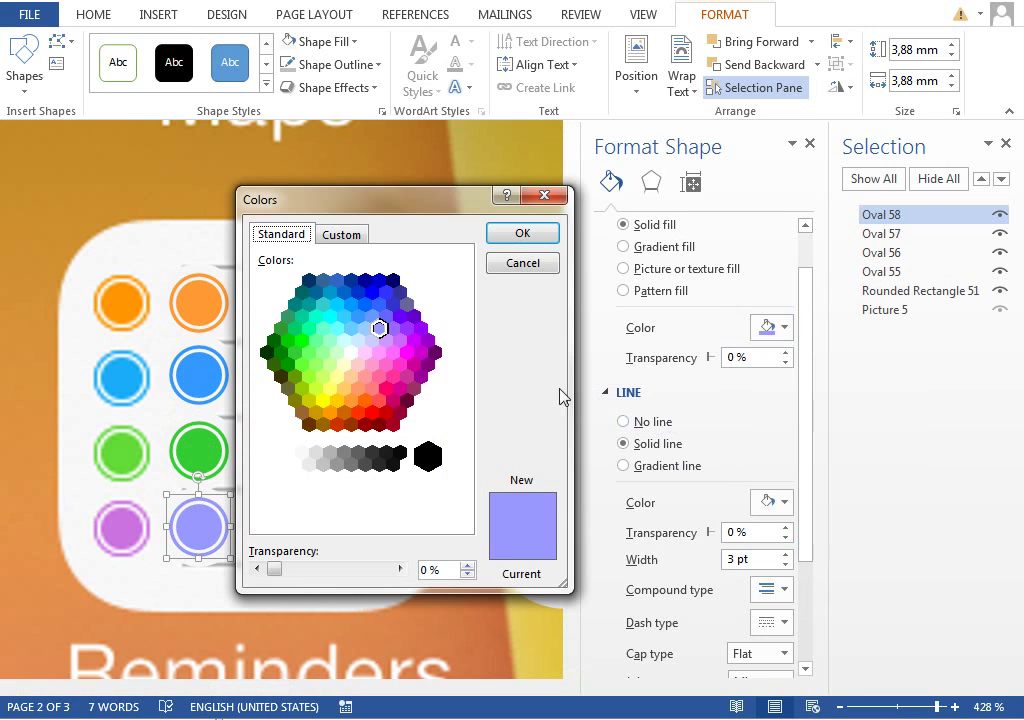
left_click(387, 341)
double_click(388, 341)
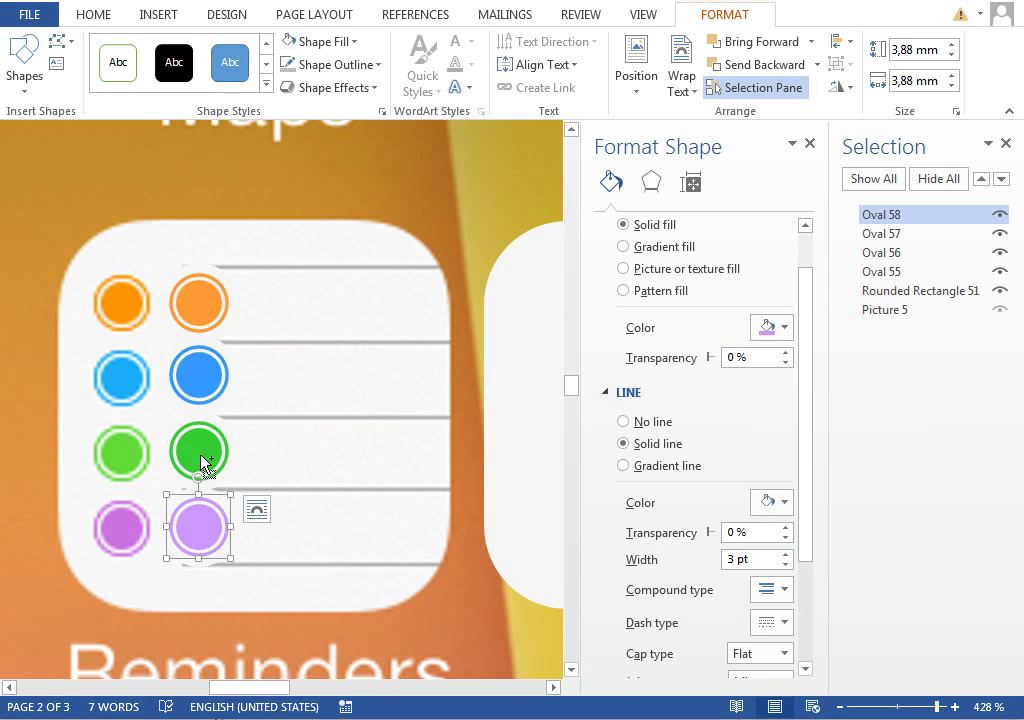
Left-align the four coloured circles with even vertical spacing and move them together over the icon's original bullets
left_click(201, 458, "shift")
left_click(200, 375, "shift")
left_click(204, 304, "shift")
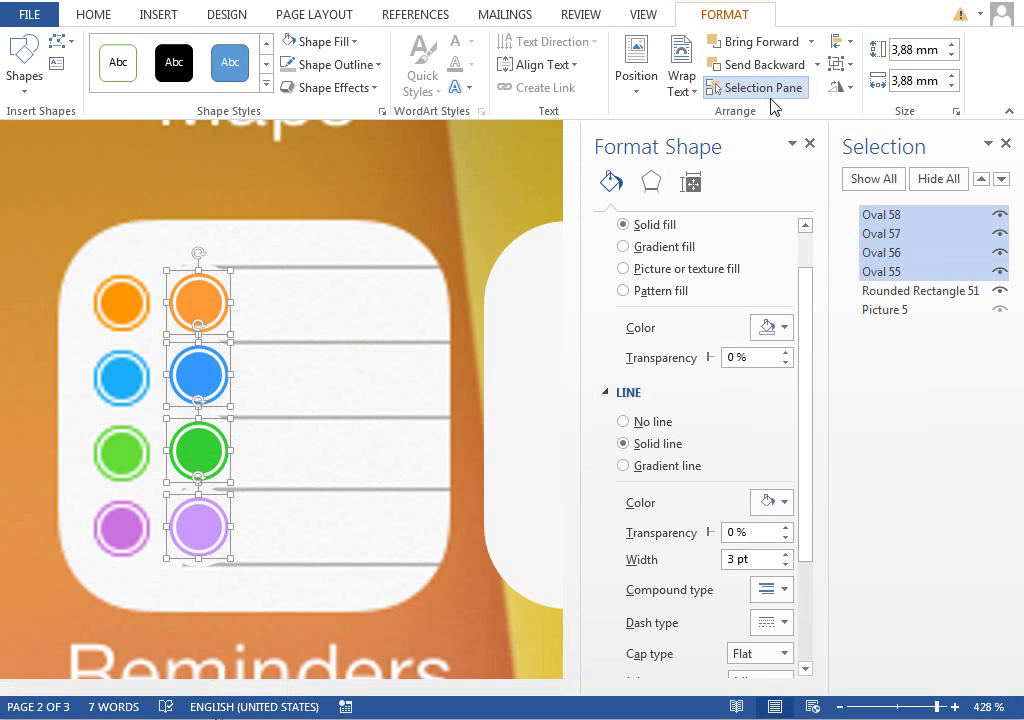
left_click(848, 44)
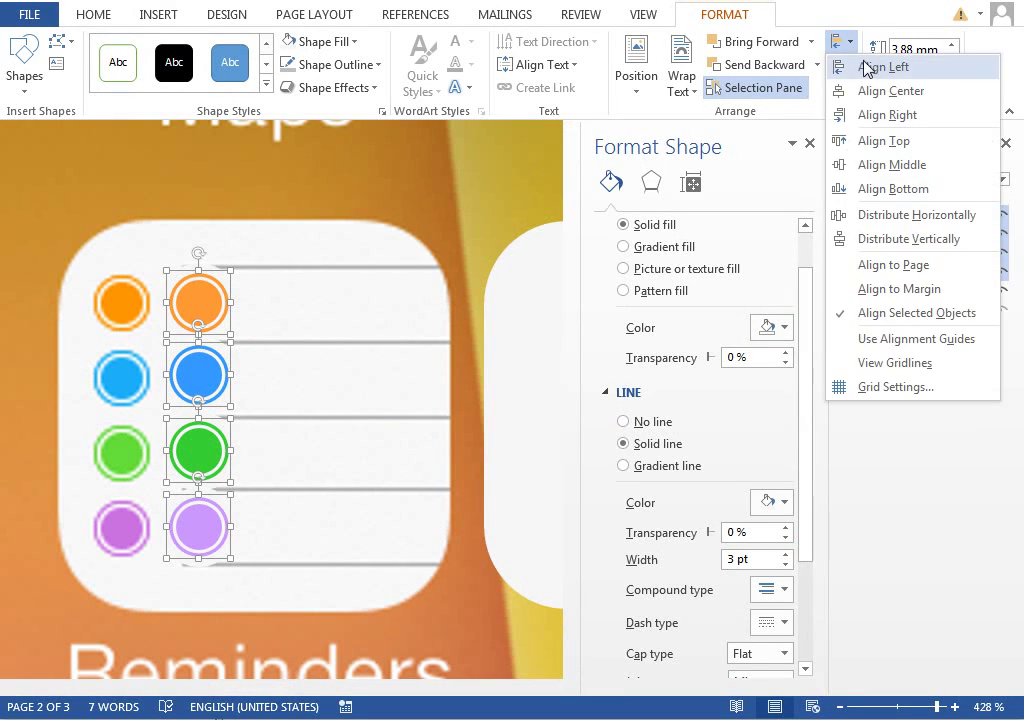
left_click(866, 67)
left_click(848, 44)
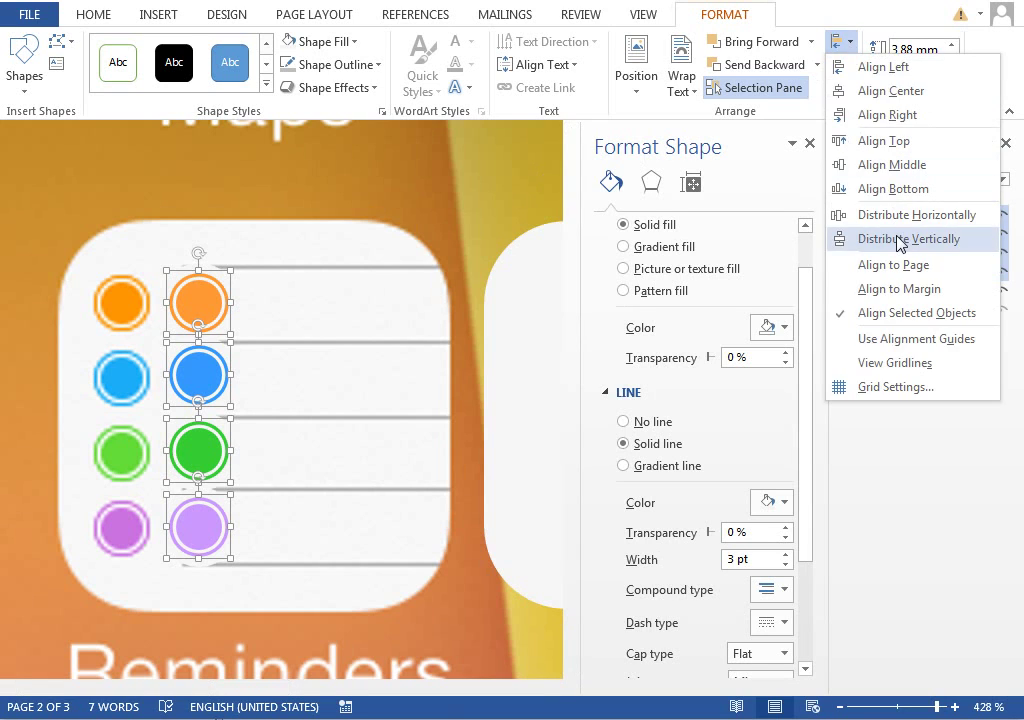
left_click(900, 240)
left_click_drag(216, 308, 140, 308)
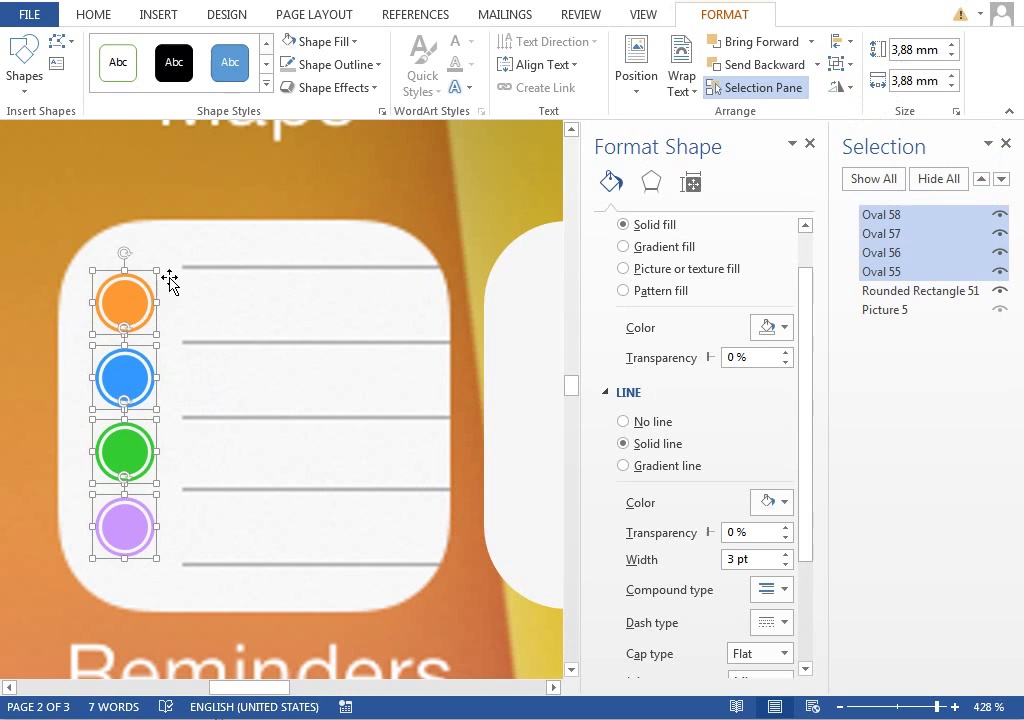
Draw a horizontal line about 15.3 mm long on the icon's top rule and copy it downward for the four lower rules
left_click(158, 18)
left_click(275, 62)
left_click(287, 136)
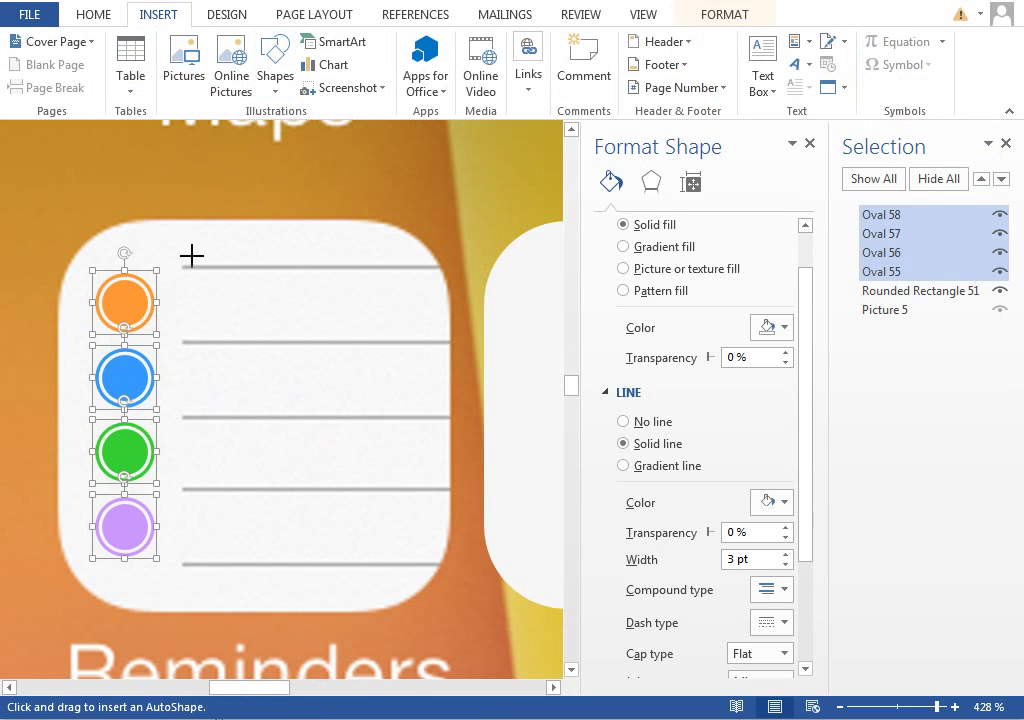
mouse_move(182, 265)
left_mouse_down()
mouse_move(441, 266)
mouse_move(430, 266)
left_mouse_up()
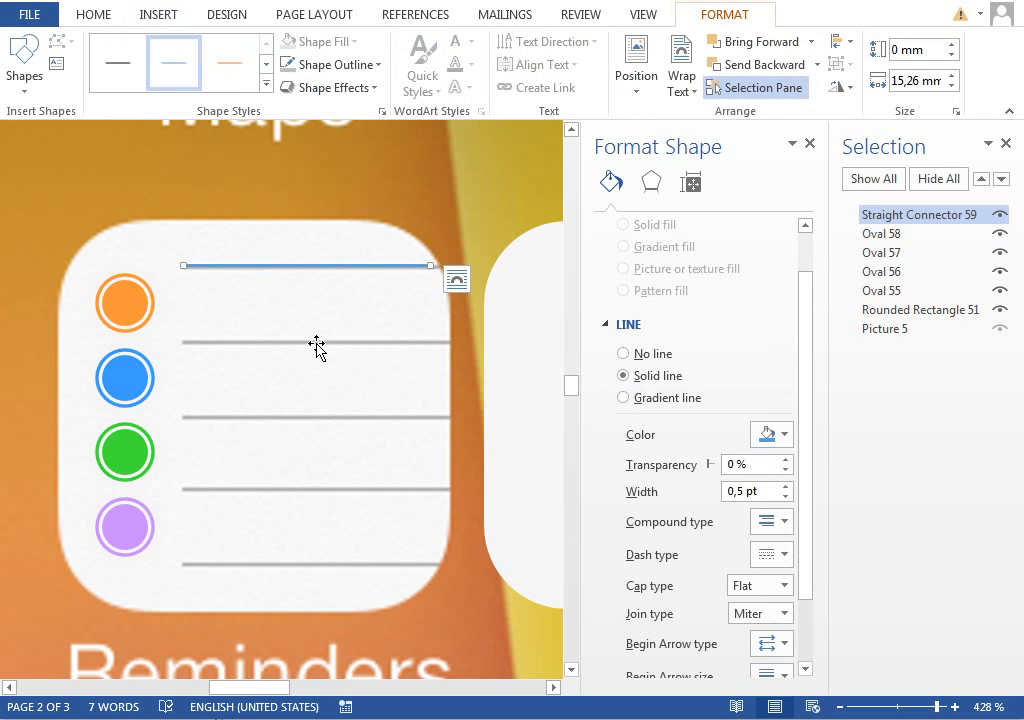
left_click_drag(262, 270, 252, 564)
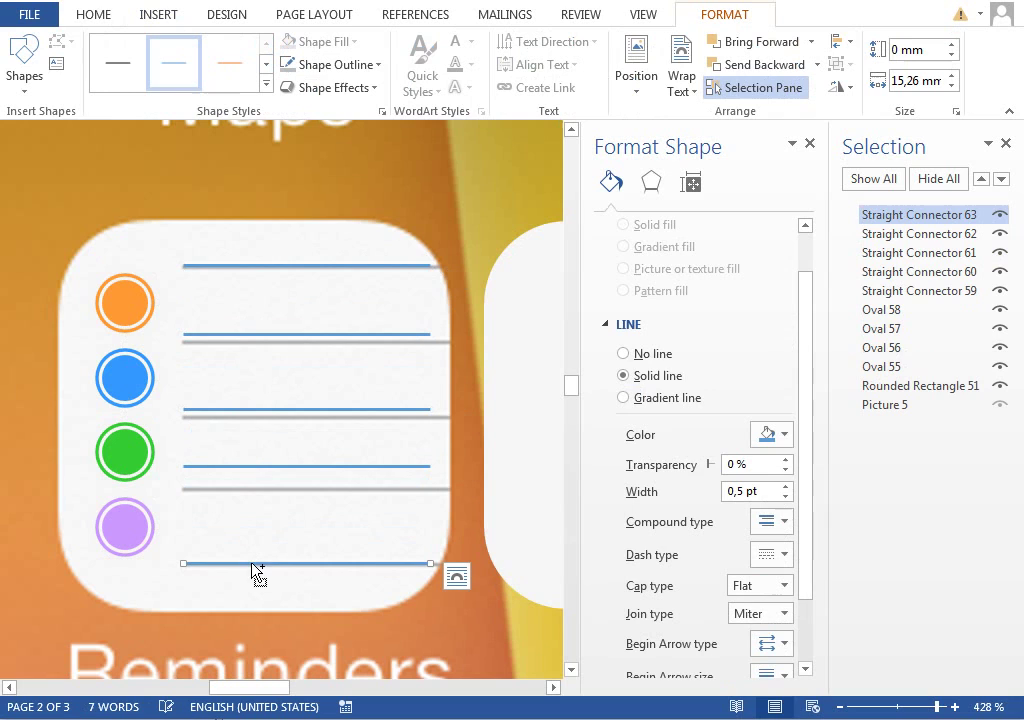
Distribute the five horizontal lines evenly in the vertical direction
left_click(872, 234, "ctrl")
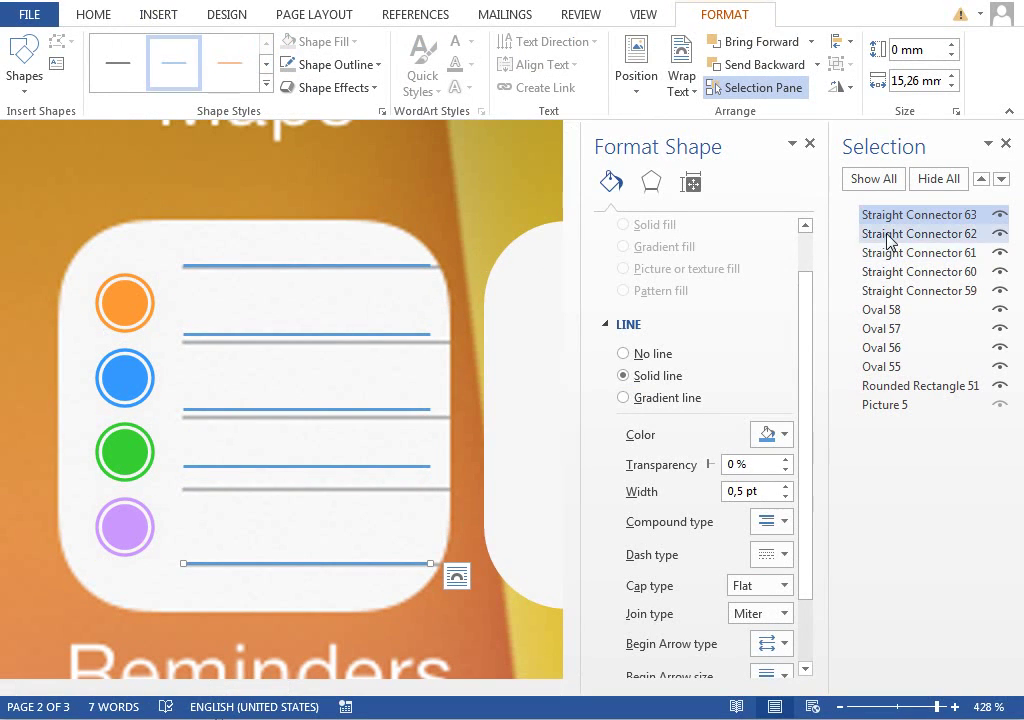
left_click(895, 253, "ctrl")
left_click(908, 272, "ctrl")
left_click(916, 291, "ctrl")
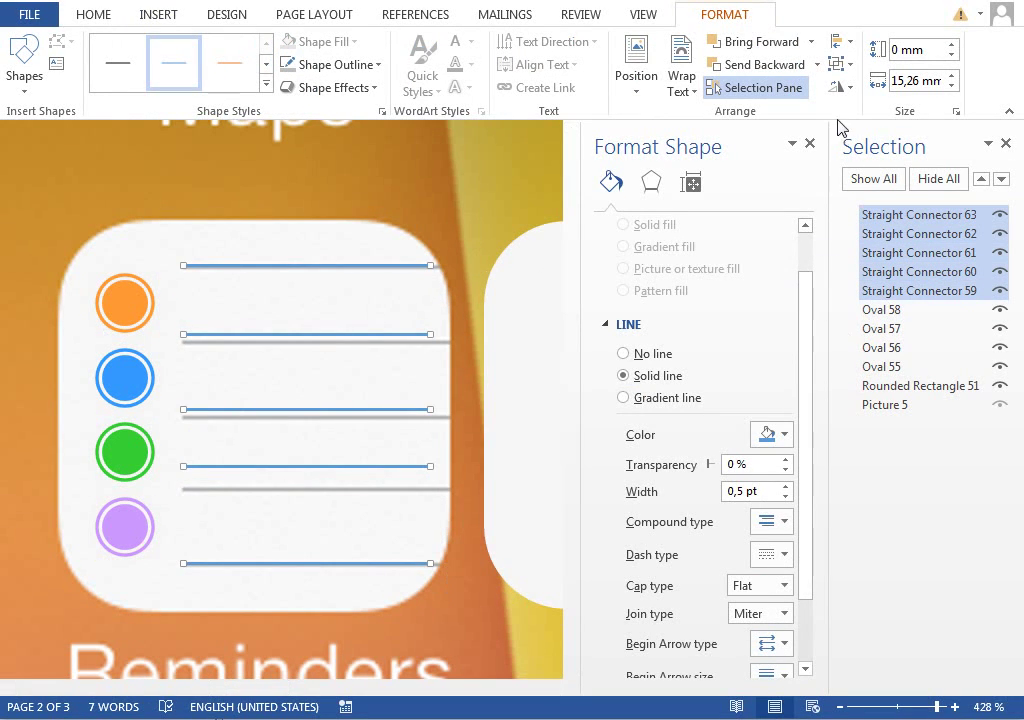
left_click(842, 45)
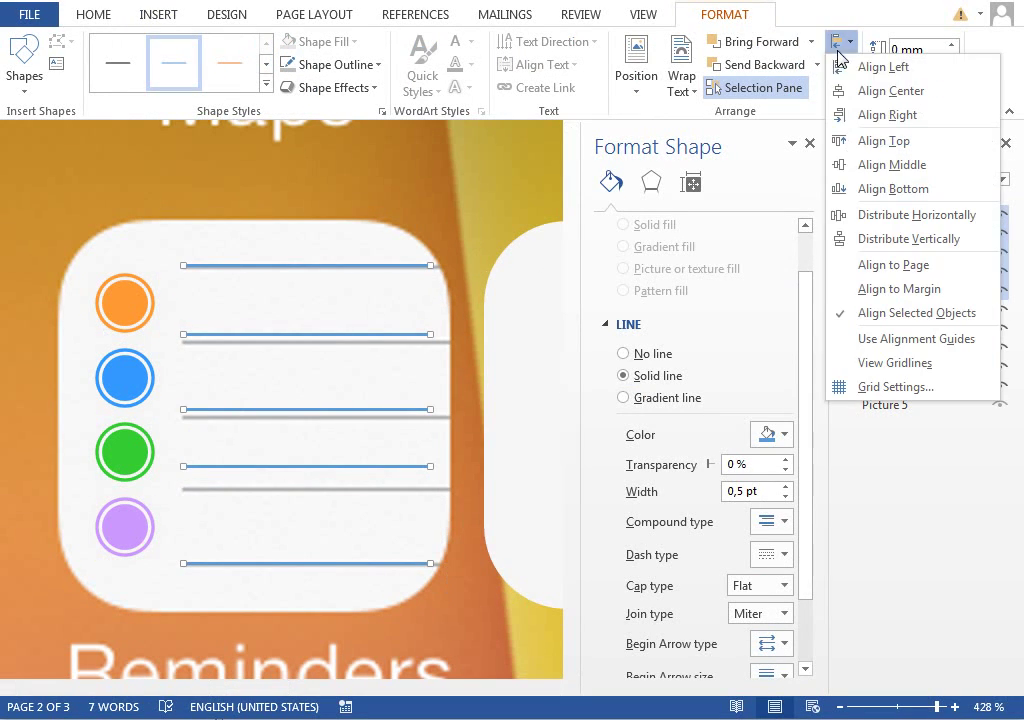
left_click(888, 240)
left_click(880, 309)
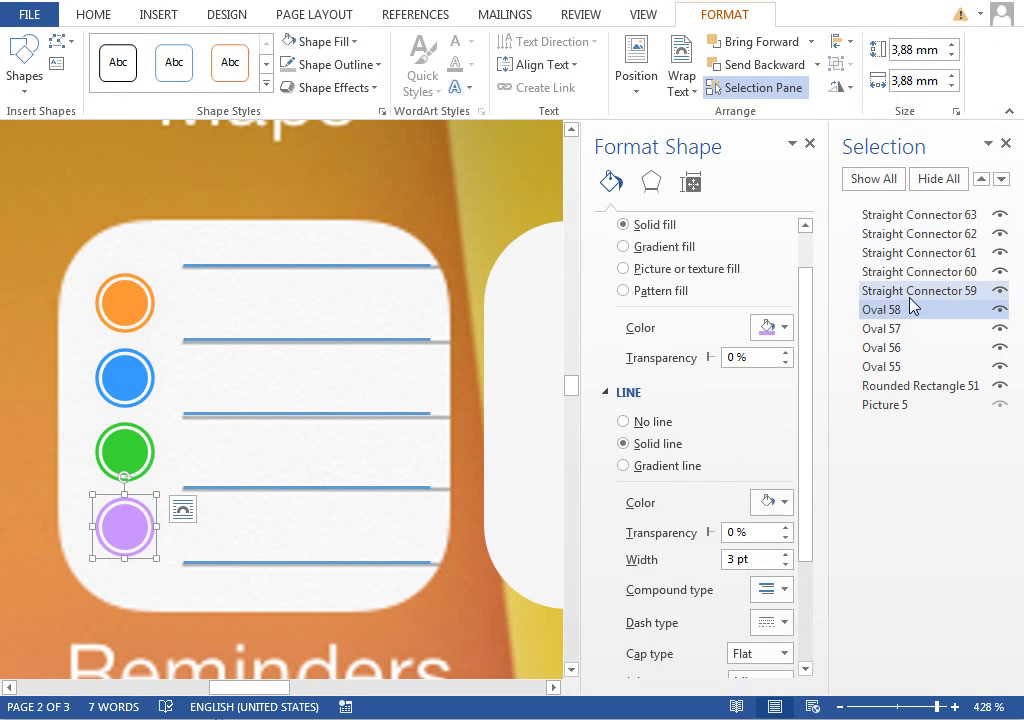
Group the top and bottom lines together, and group the three middle lines as a second group
left_click(900, 291)
left_click(911, 222, "ctrl")
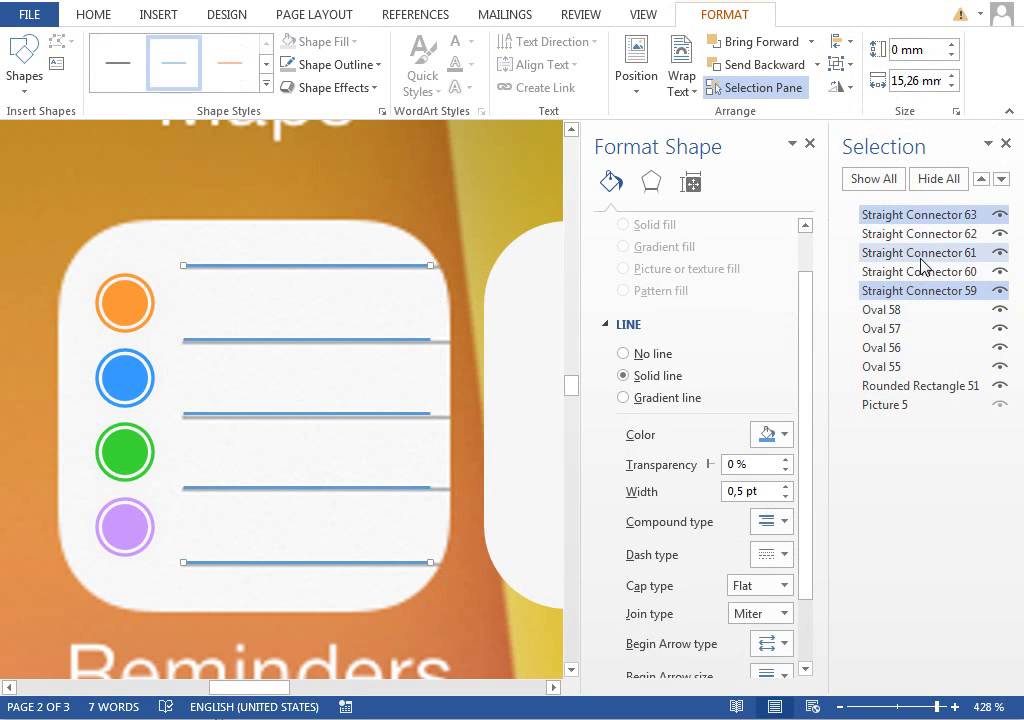
left_click(847, 65)
left_click(850, 90)
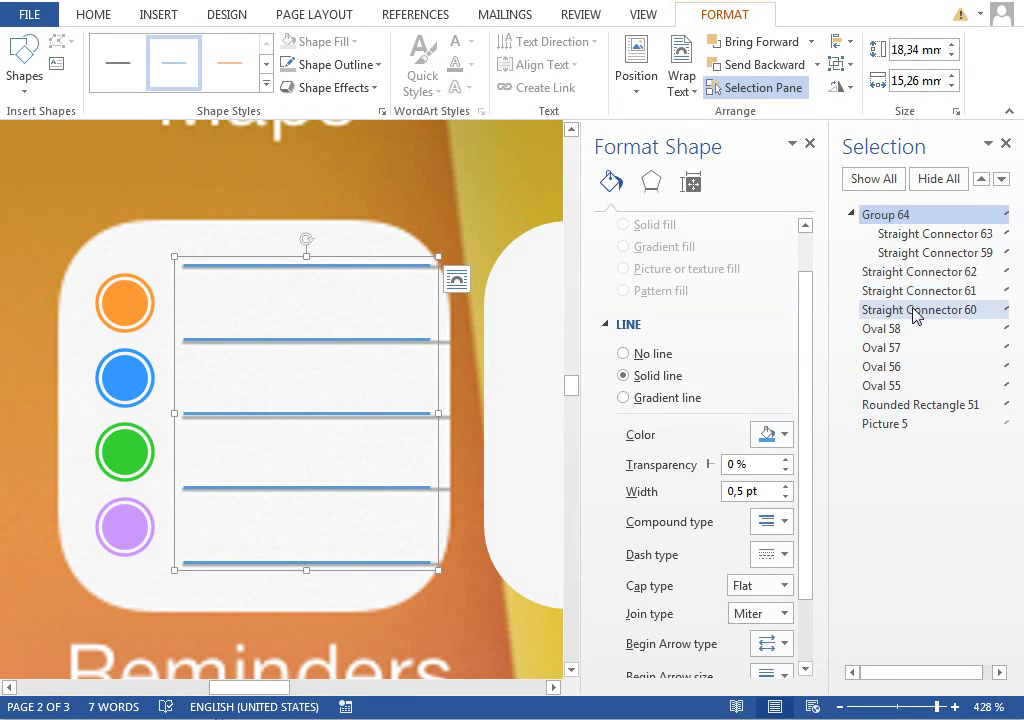
left_click(914, 310)
left_click(912, 291, "ctrl")
left_click(910, 272, "ctrl")
left_click(840, 65)
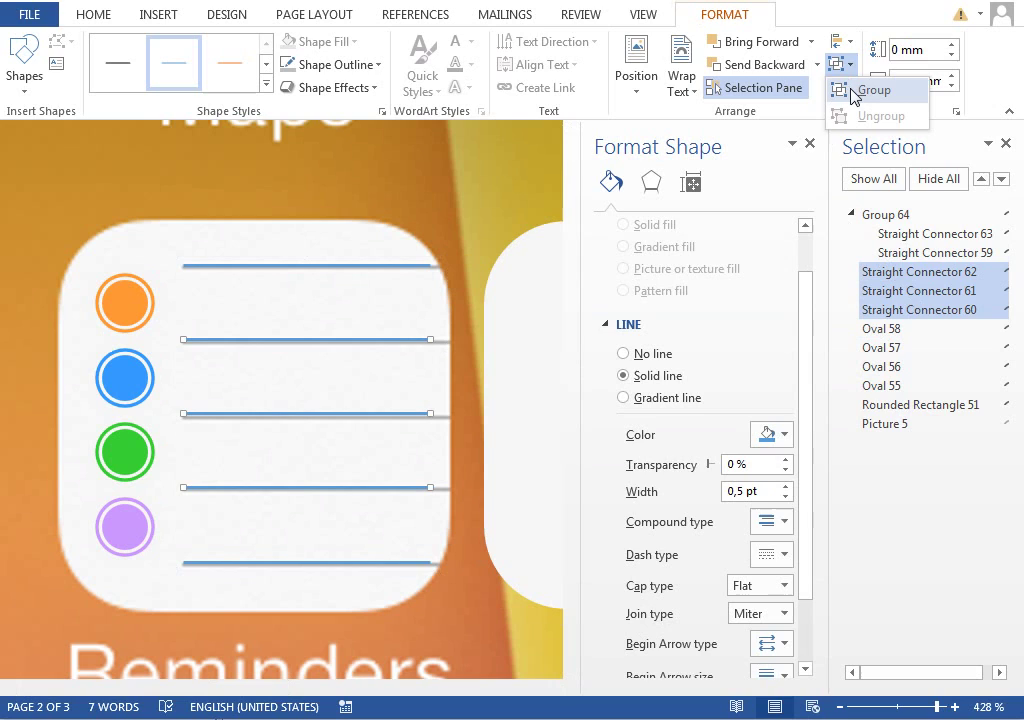
left_click(856, 92)
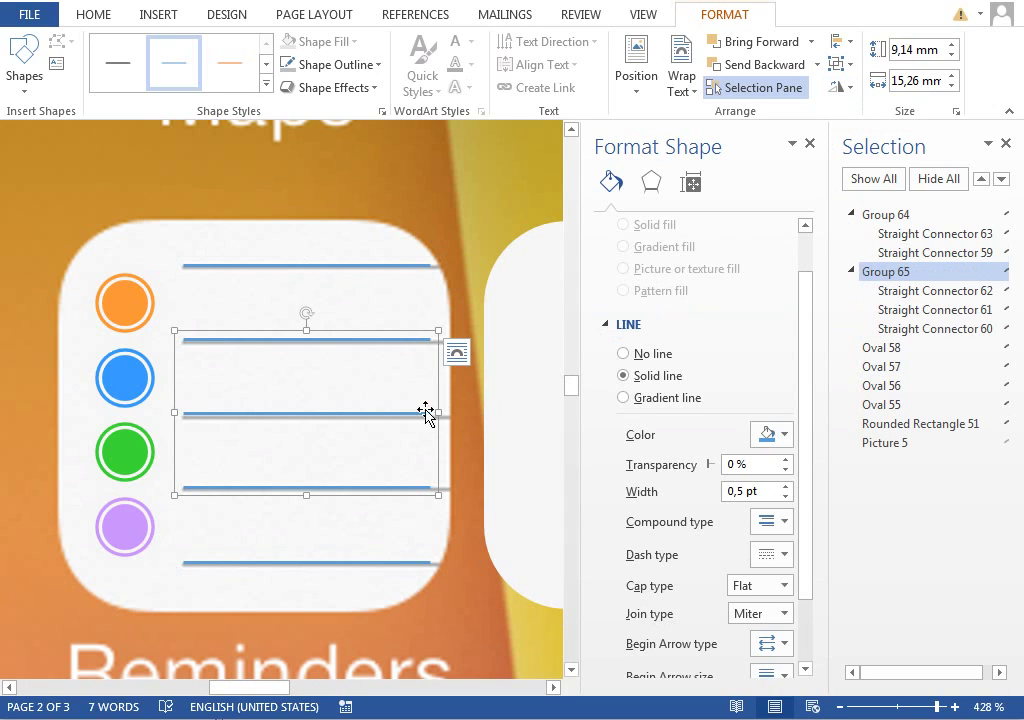
Lengthen both line groups on their right side to match the ends of the reference icon's rules
left_click_drag(437, 413, 448, 412)
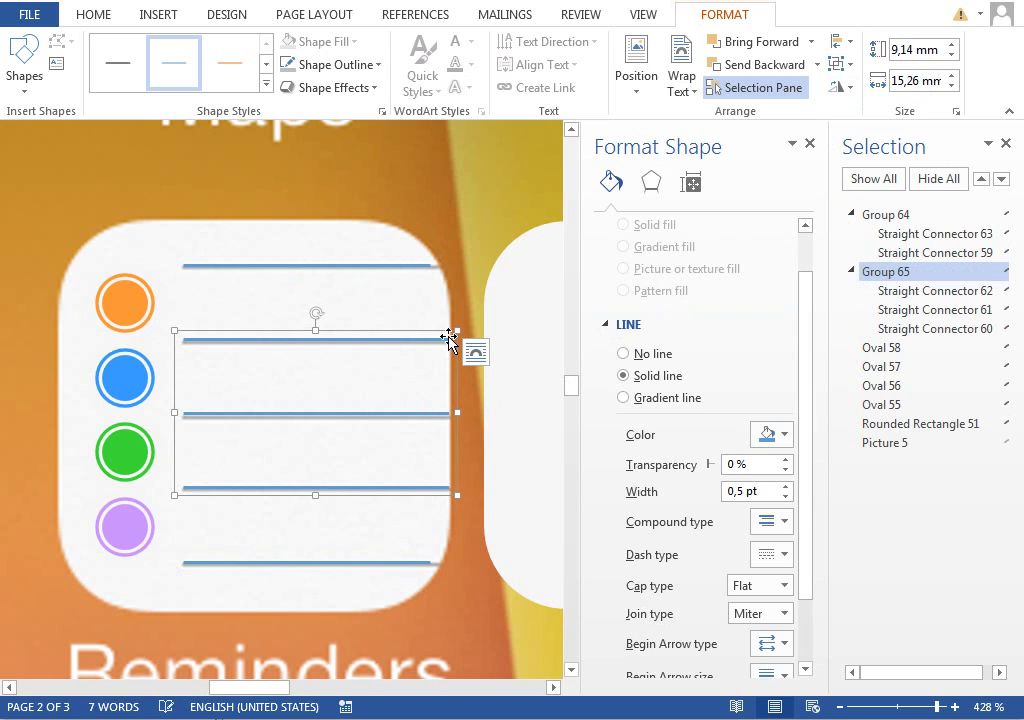
left_click(886, 214)
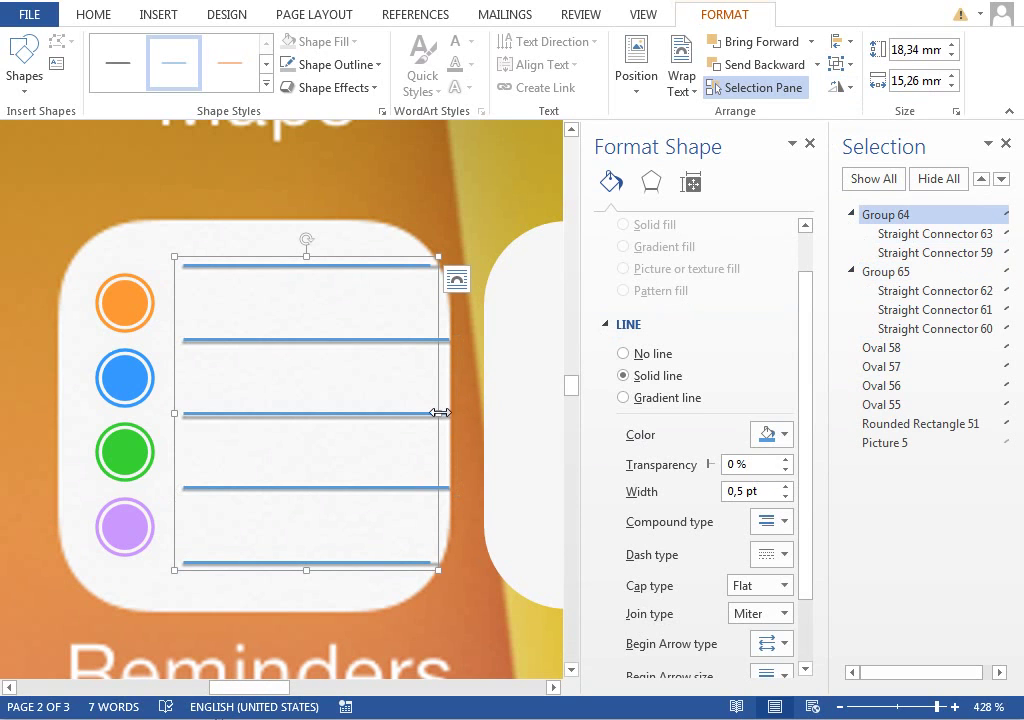
left_click_drag(437, 411, 446, 413)
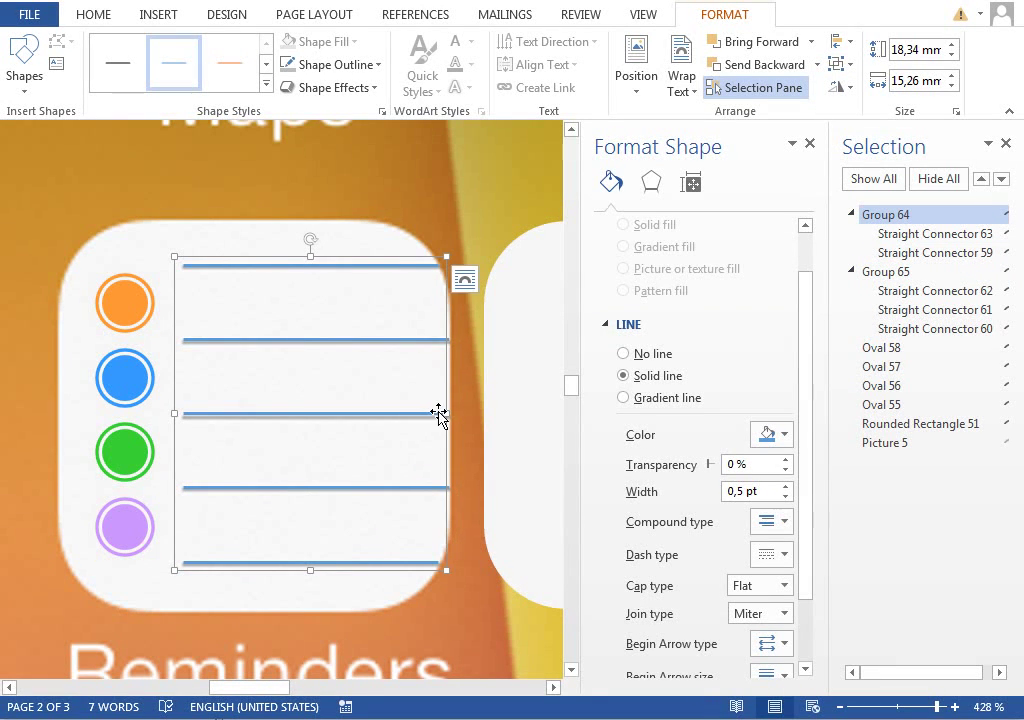
Set the outline of both line groups to a medium grey theme shade with a 1 pt width
left_click(875, 273, "ctrl")
left_click(771, 438)
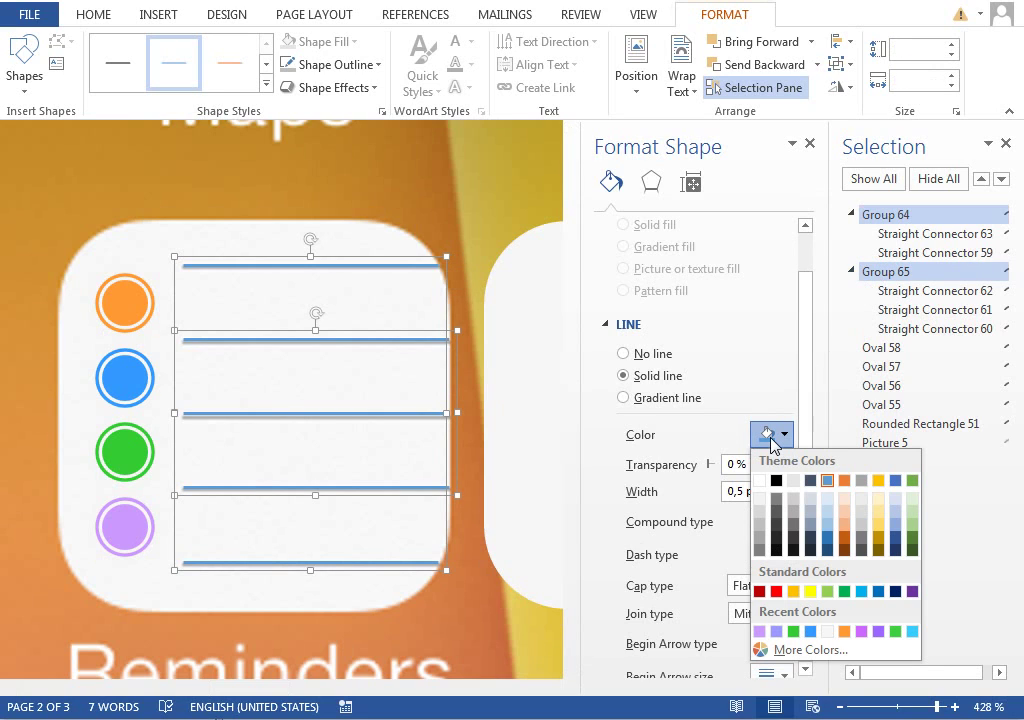
left_click(760, 538)
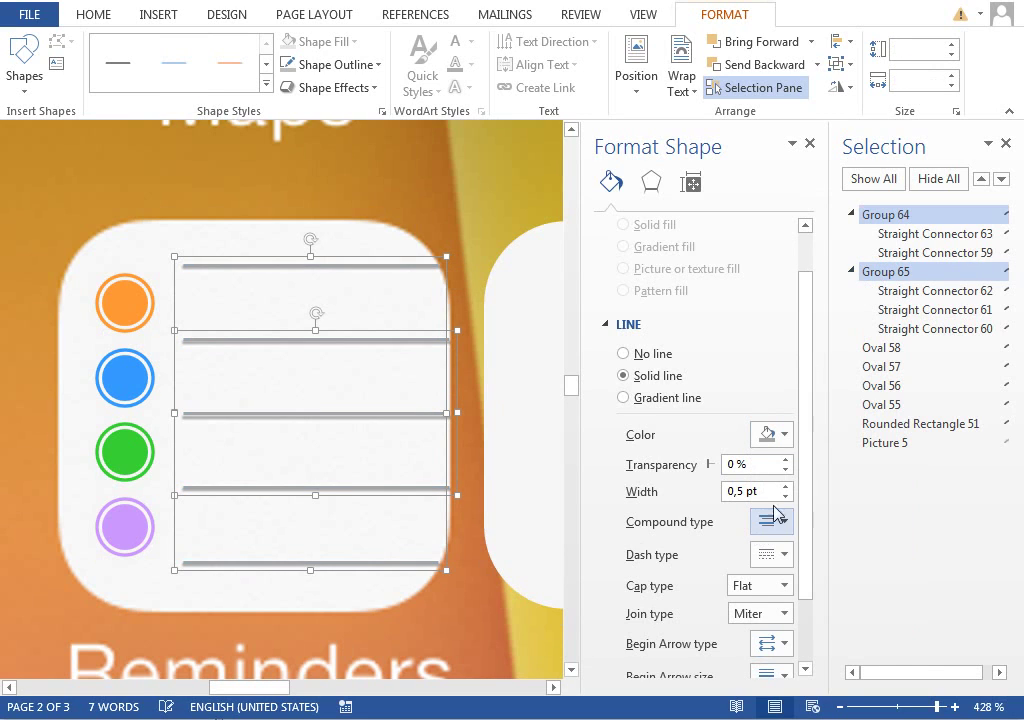
left_click(786, 487)
left_click(786, 487)
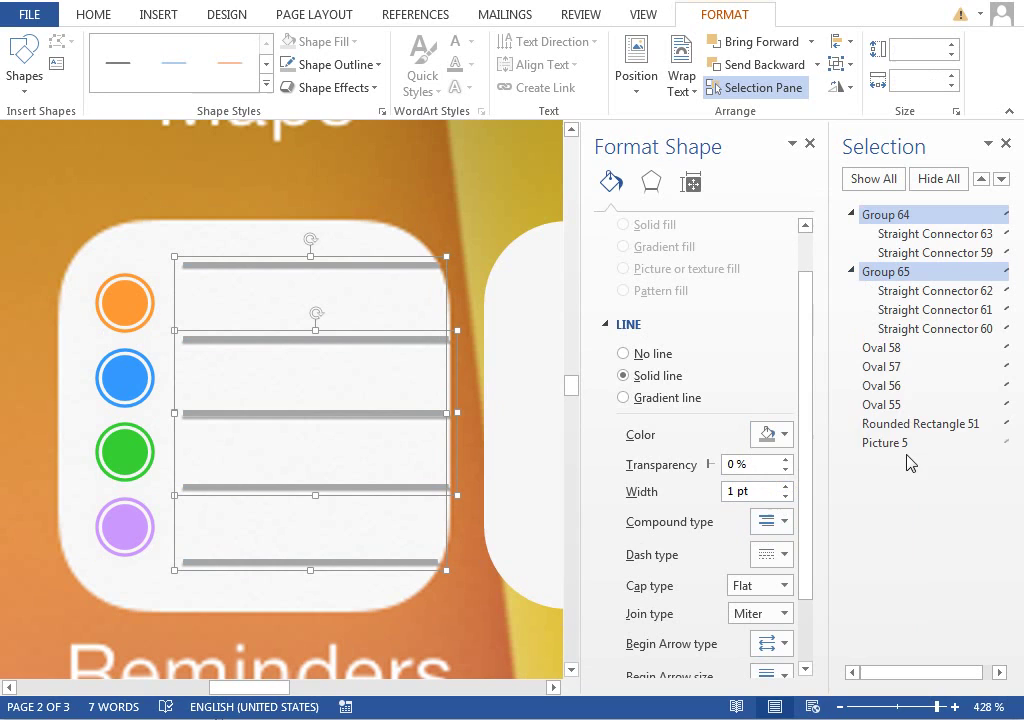
Move the light grey rounded rectangle over the reference Reminders icon, behind the circles and lines
left_click(907, 424)
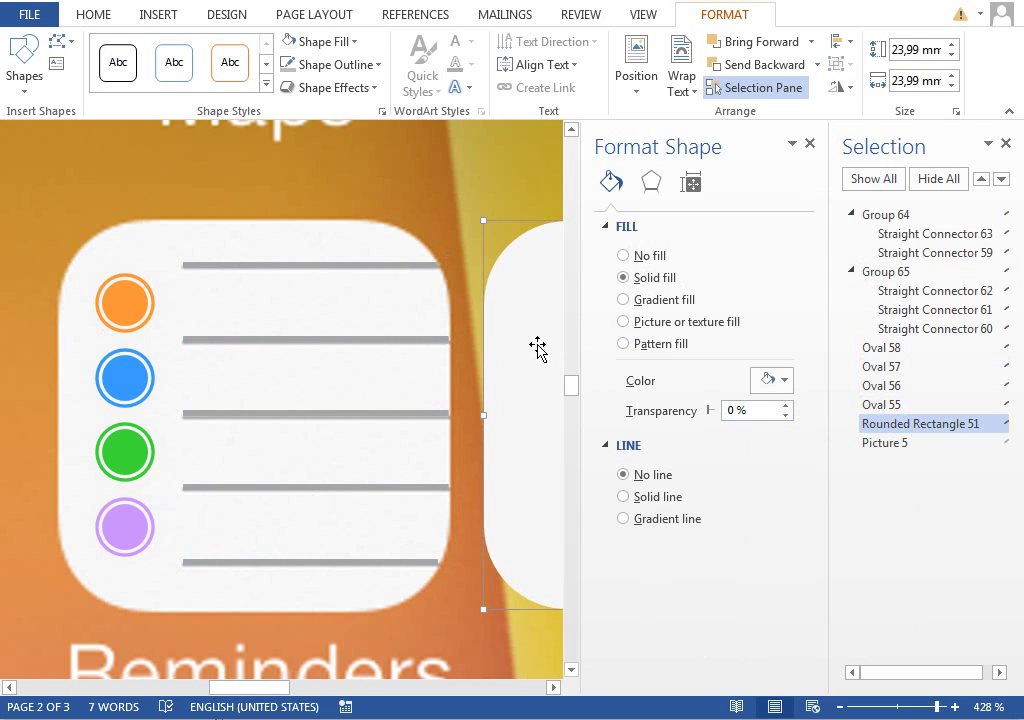
left_click_drag(530, 340, 78, 336)
left_click_drag(292, 688, 258, 690)
left_click_drag(511, 354, 251, 360)
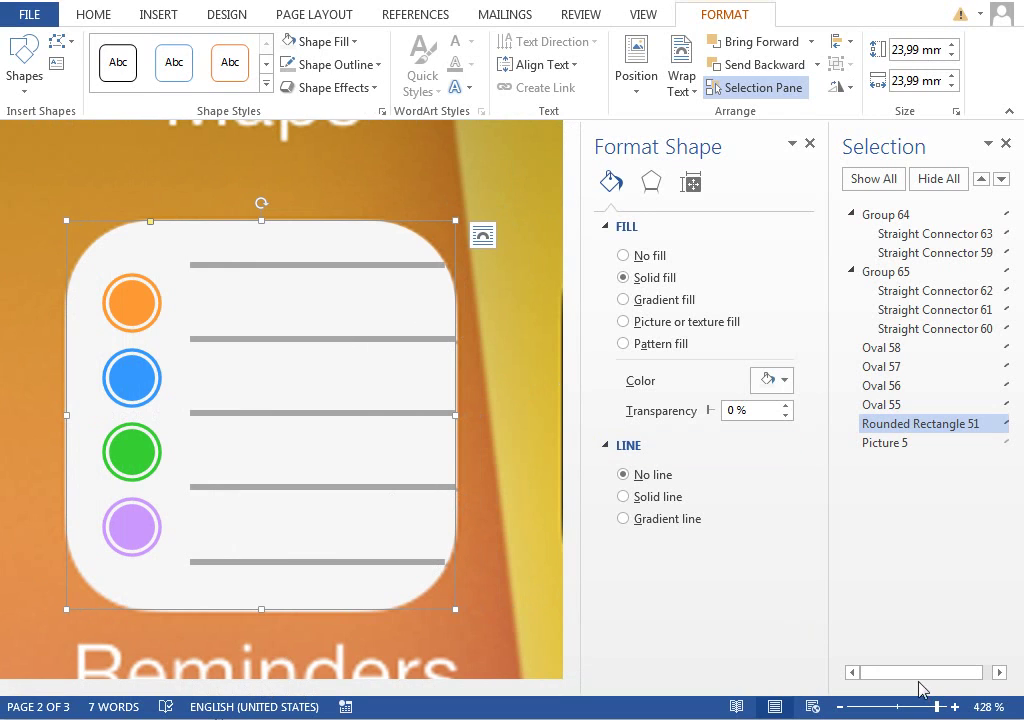
Group the rounded rectangle, the four circles and both line groups into one object
left_click(905, 404, "ctrl")
left_click(902, 385, "ctrl")
left_click(900, 366, "ctrl")
left_click(897, 349, "ctrl")
left_click(888, 271, "ctrl")
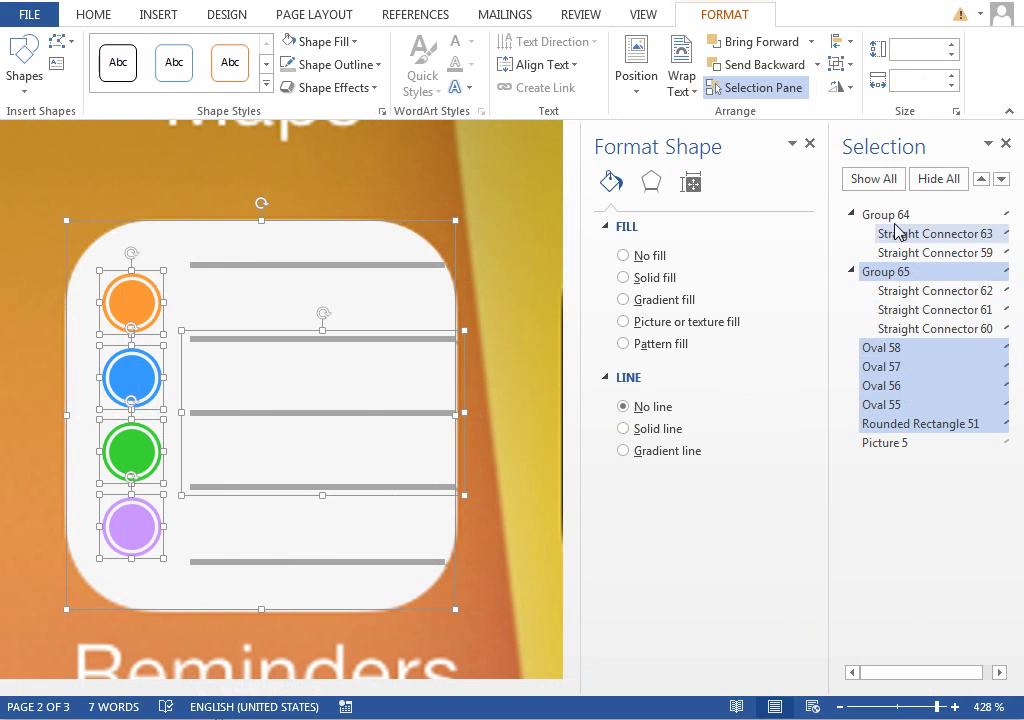
left_click(887, 215, "ctrl")
left_click(838, 86)
left_click(880, 114)
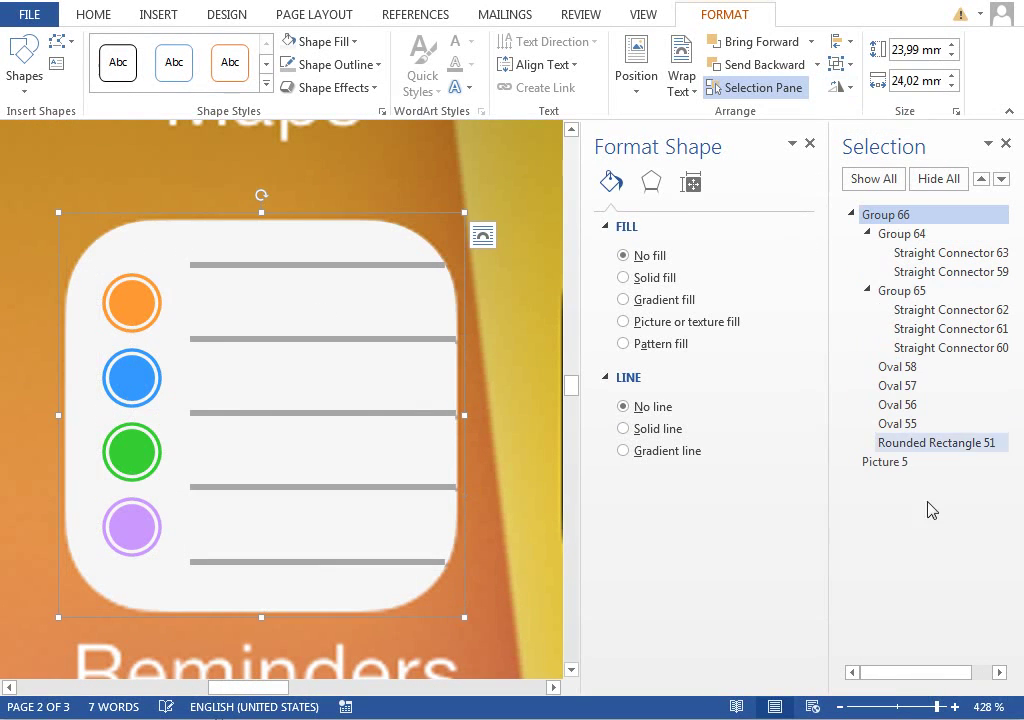
Move the grouped icon over the Notes icon, beside the original Reminders icon, for comparison at 132 % zoom
left_click(902, 706)
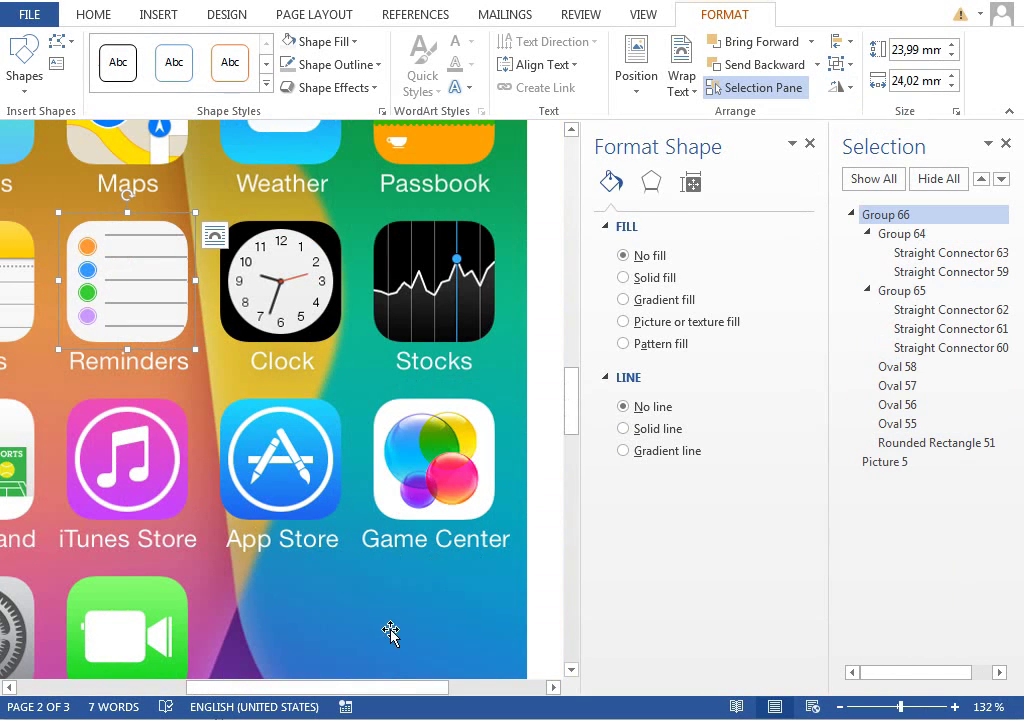
left_click_drag(384, 688, 285, 688)
left_click_drag(327, 226, 184, 230)
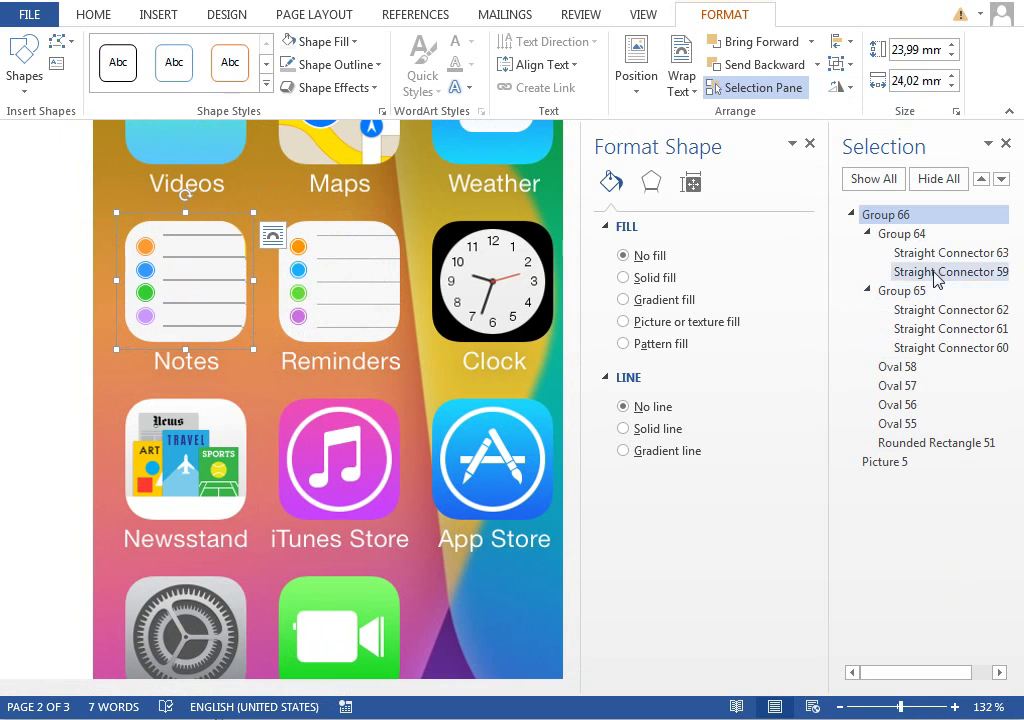
Set the width of all five straight connector lines inside the grouped icon to 0,75 pt
key("Escape")
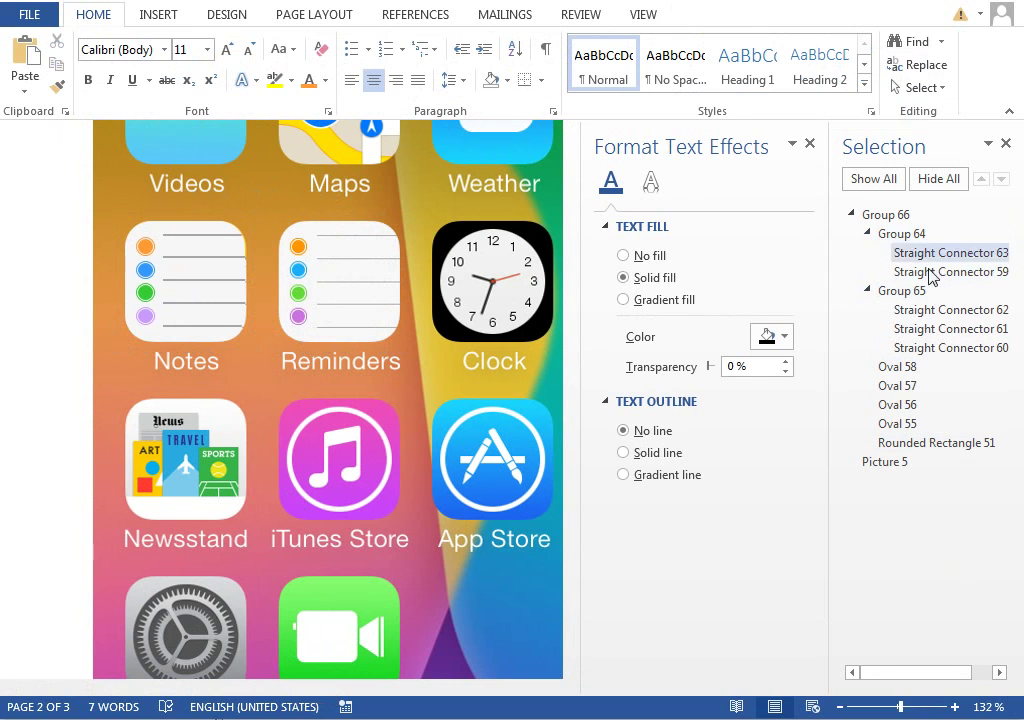
left_click(884, 257)
left_click(945, 273, "ctrl")
left_click(944, 311, "ctrl")
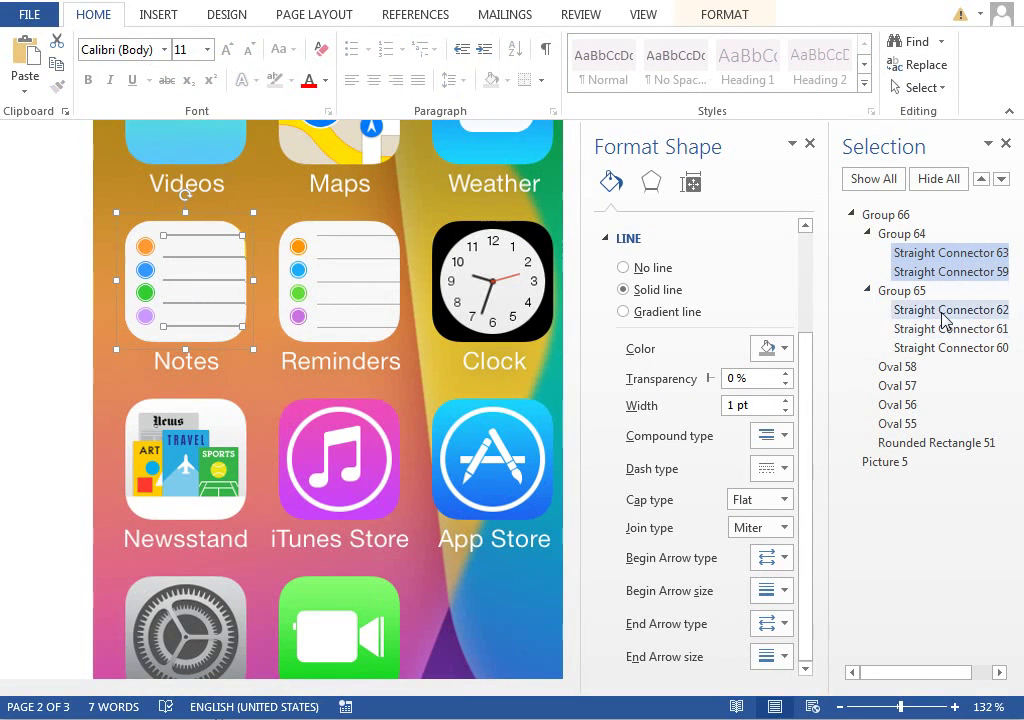
left_click(946, 330, "ctrl")
left_click(946, 348, "ctrl")
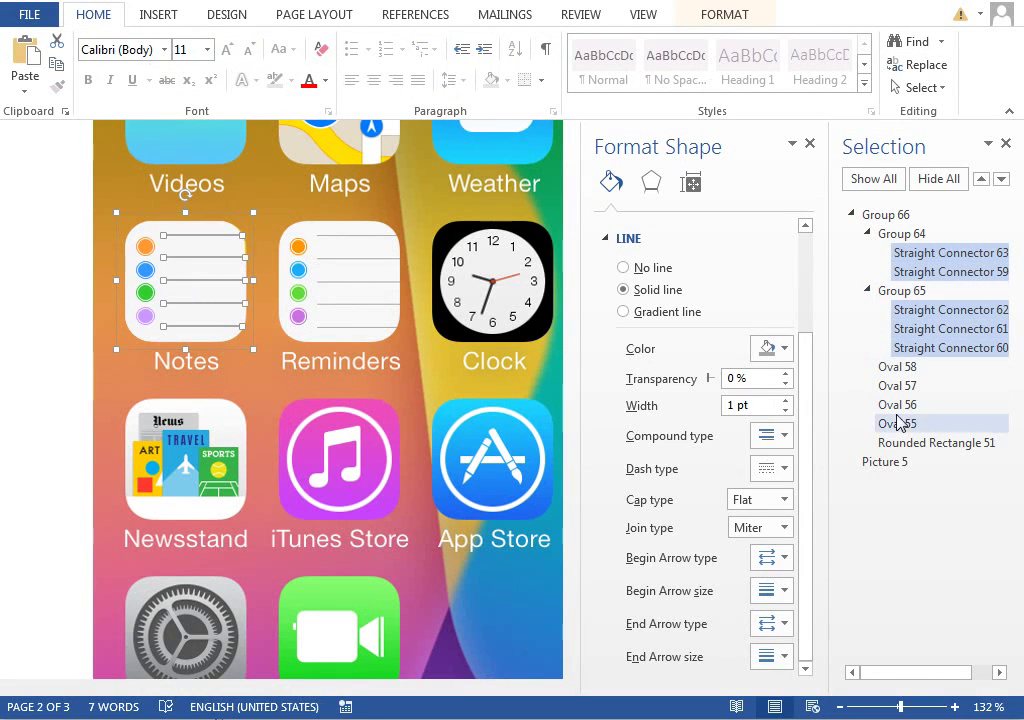
left_click(786, 411)
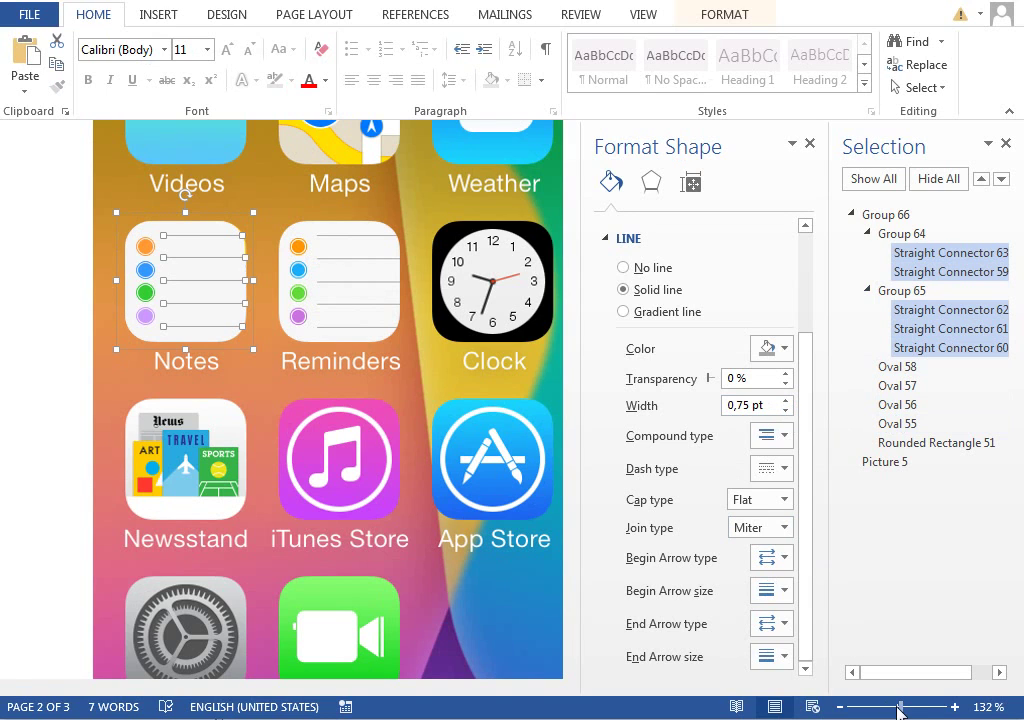
Zoom out to 98 % and rename the top-level group of the recreated icon as "reminders icon"
left_click_drag(900, 710, 897, 710)
left_click(314, 333)
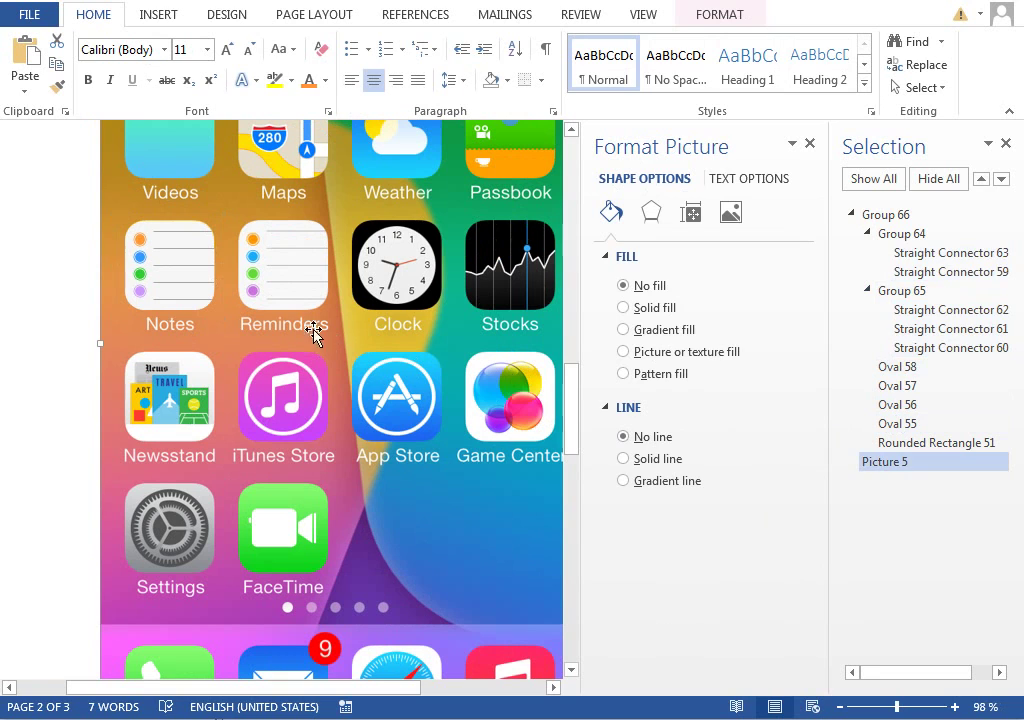
left_click(195, 228)
double_click(898, 216)
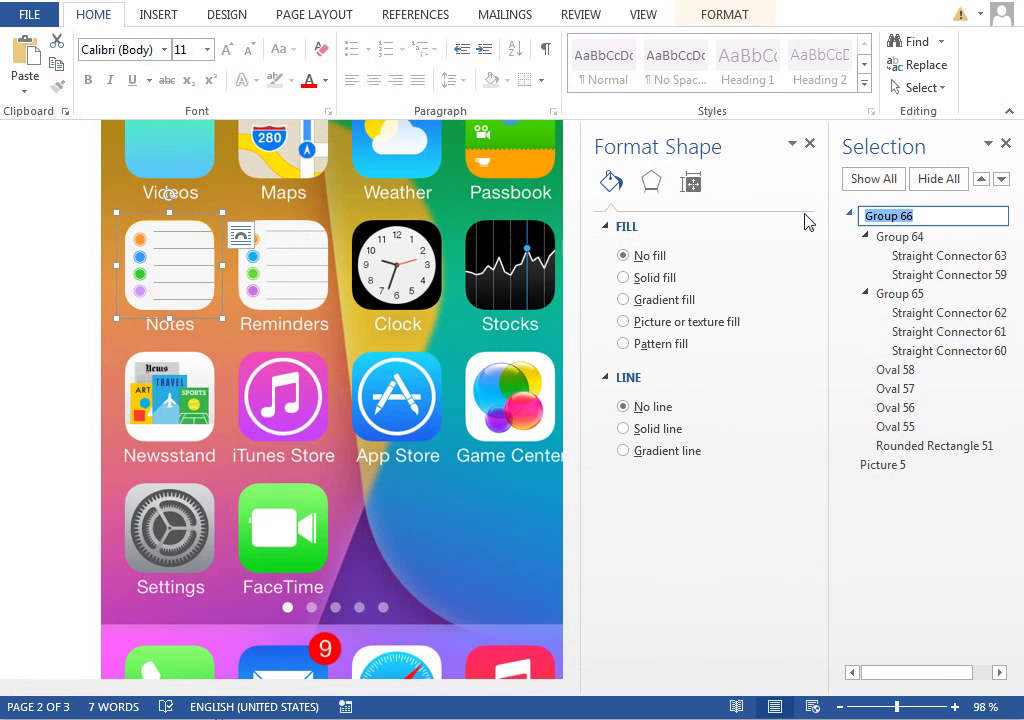
type("reminder")
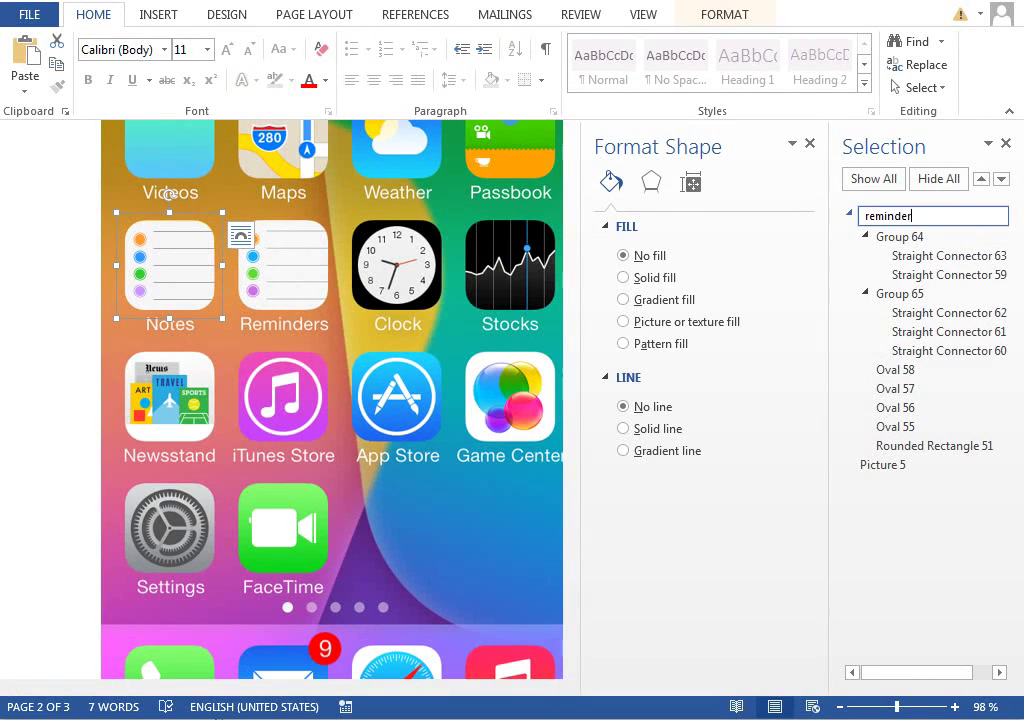
type("s icon")
key("Return")
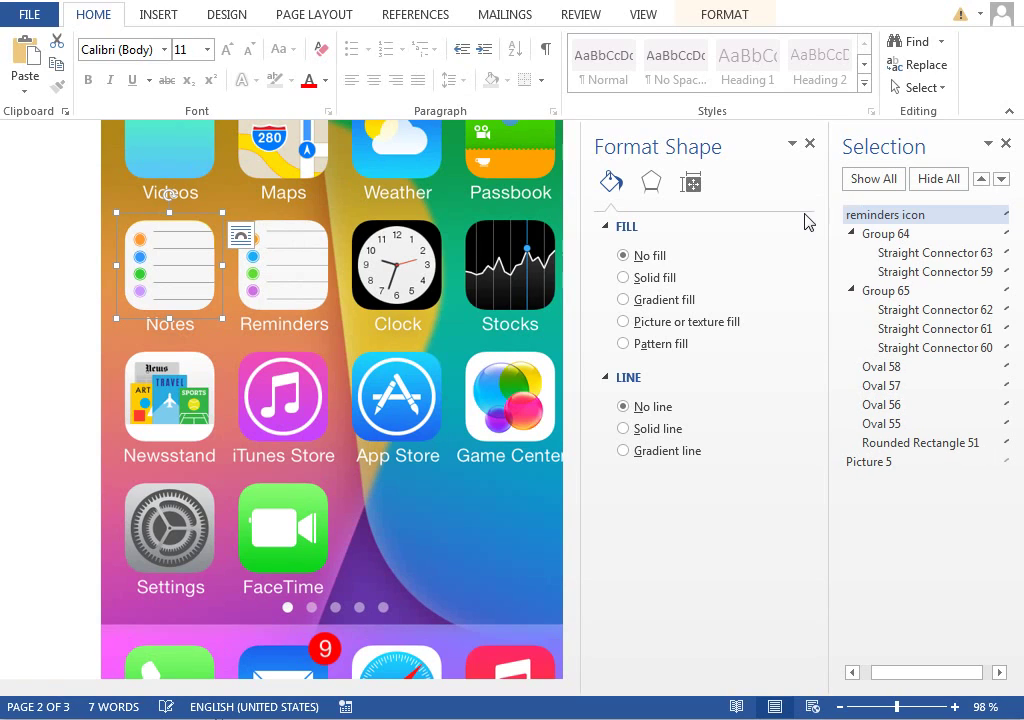